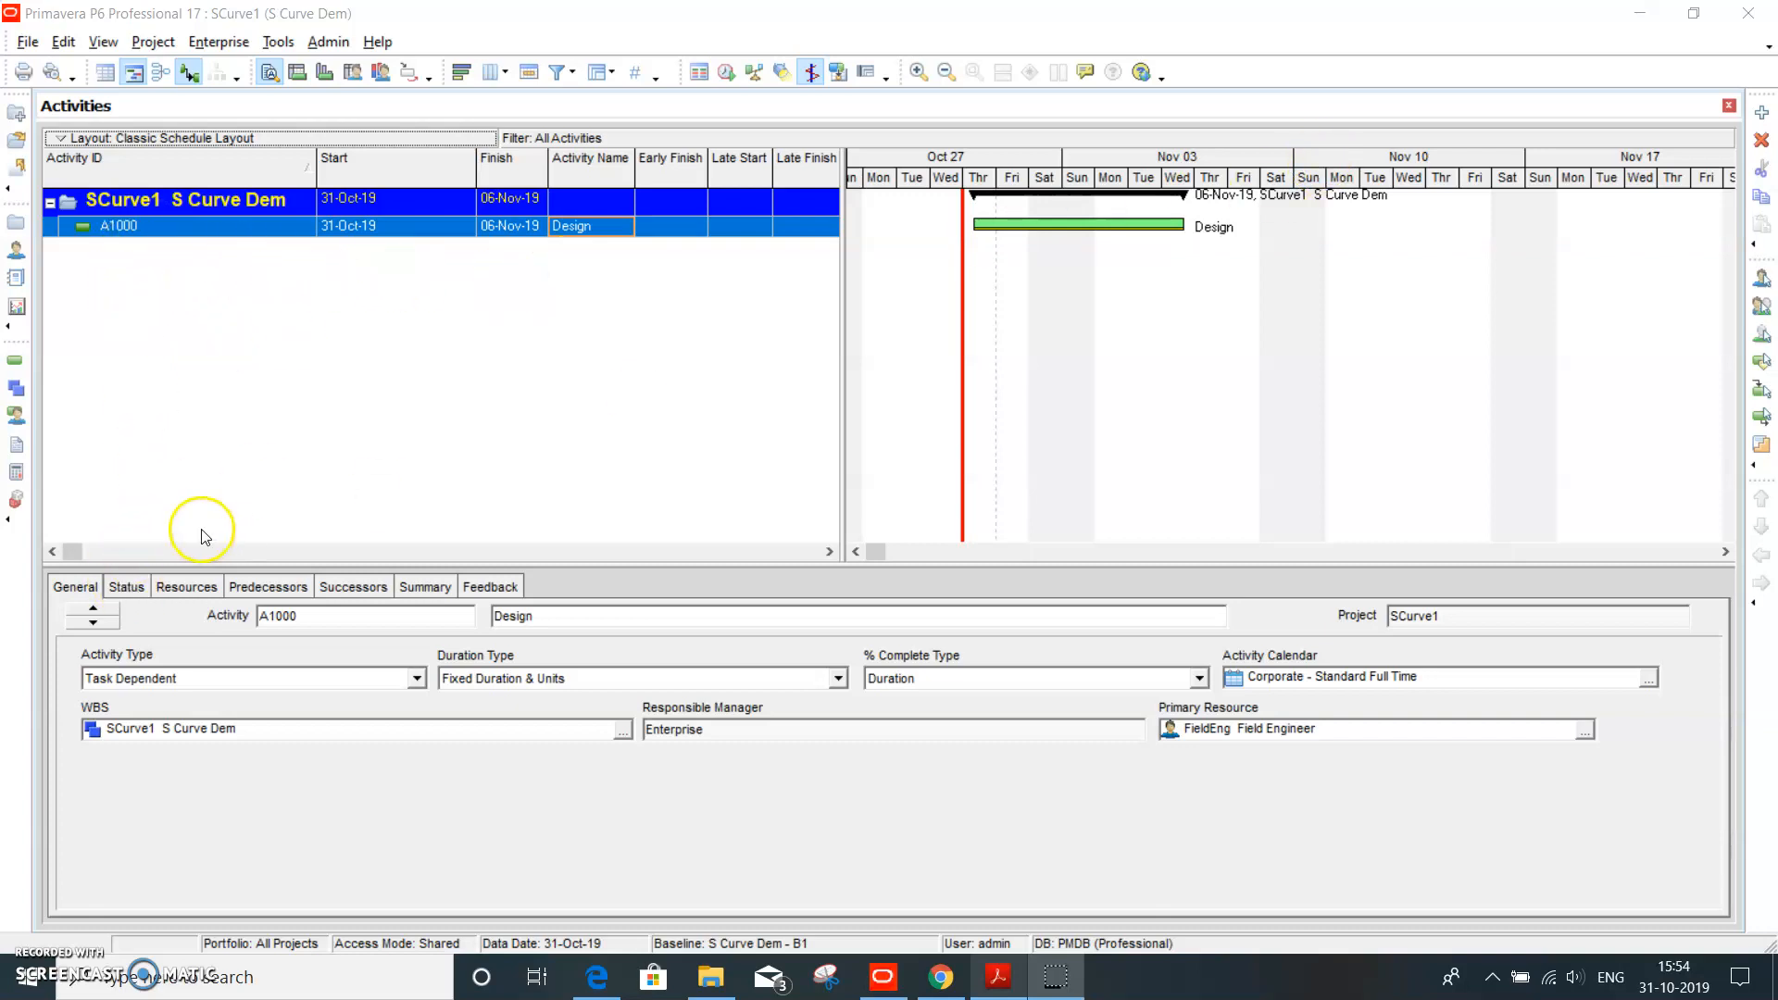
# - Review activity A1000's resource assignment, status and general details, widening the Budgeted Units column of the resource assignment
pyautogui.click(189, 589)
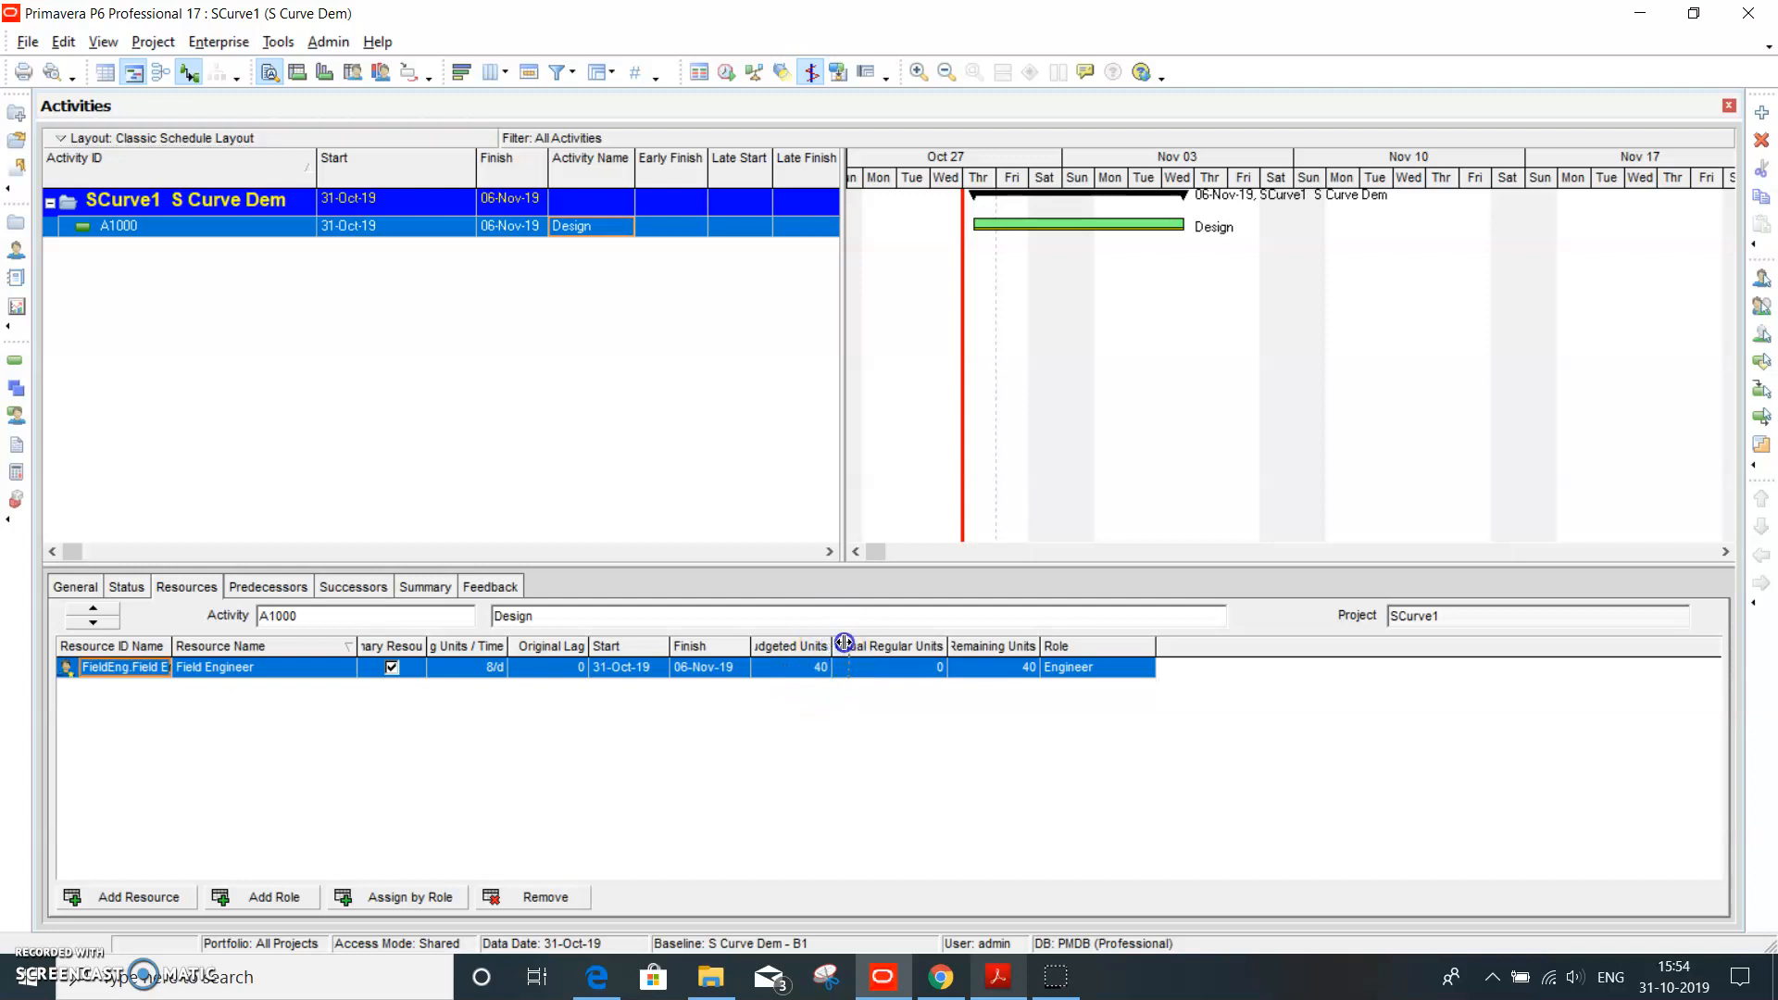
pyautogui.moveTo(831, 645); pyautogui.dragTo(849, 646)
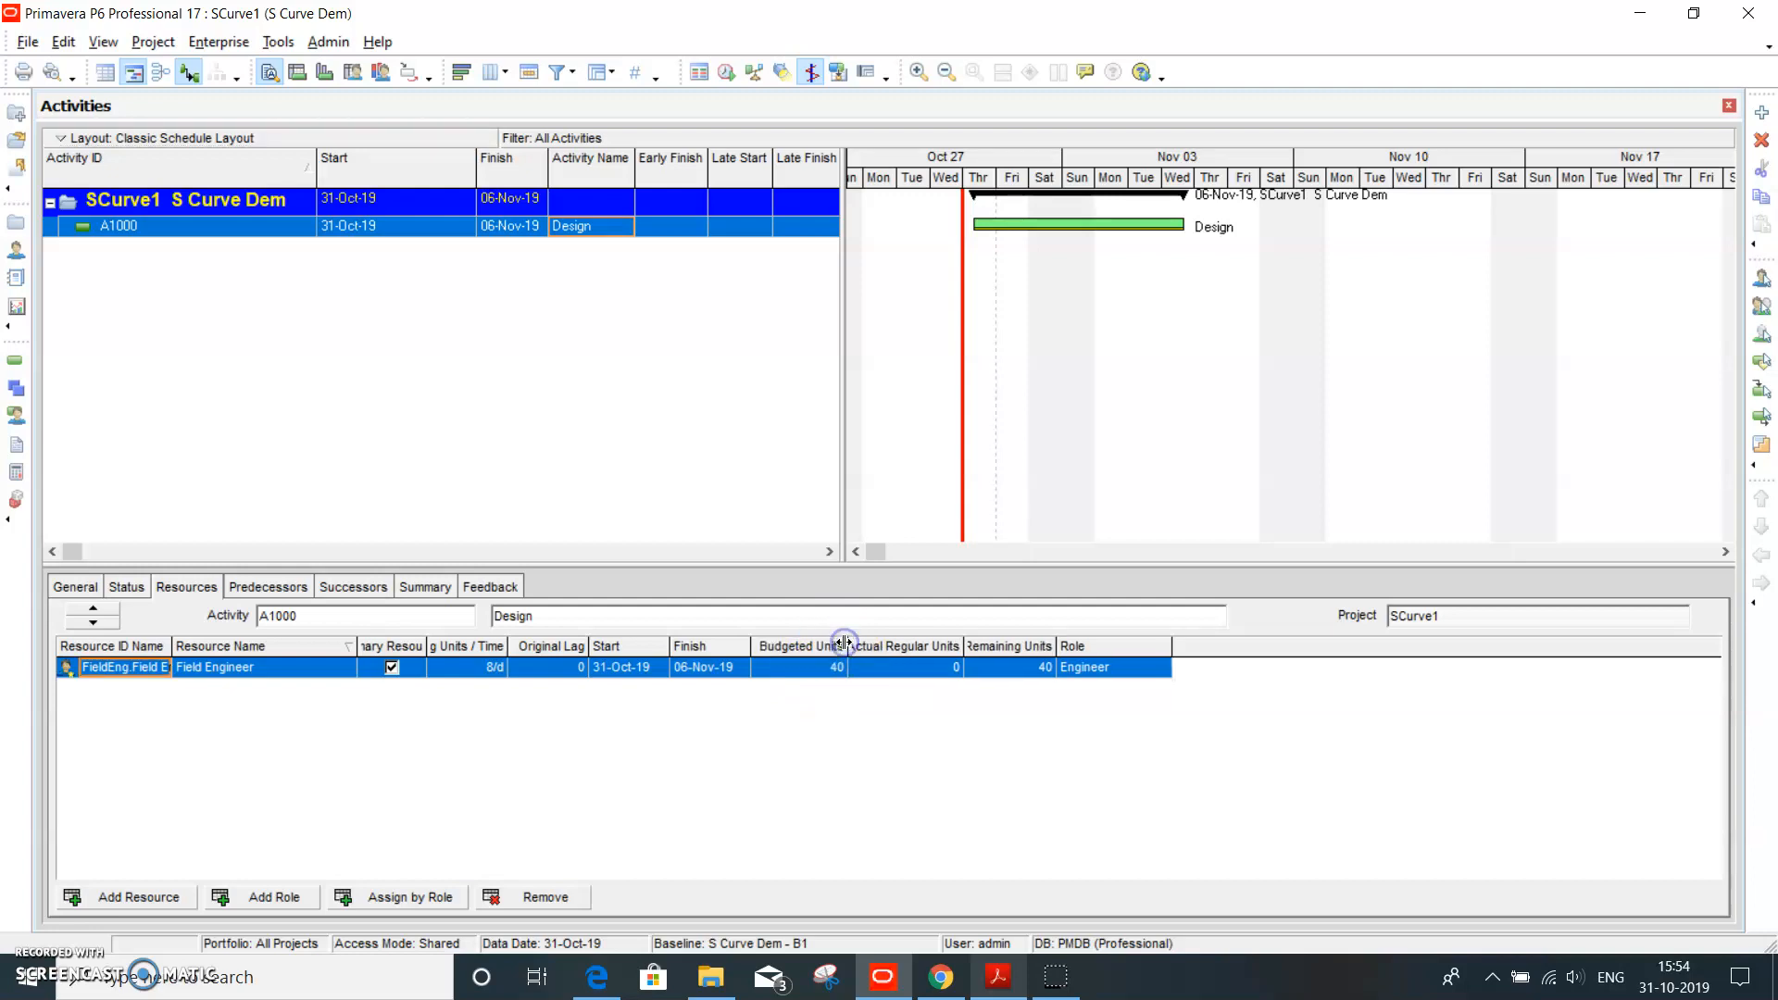
pyautogui.click(127, 586)
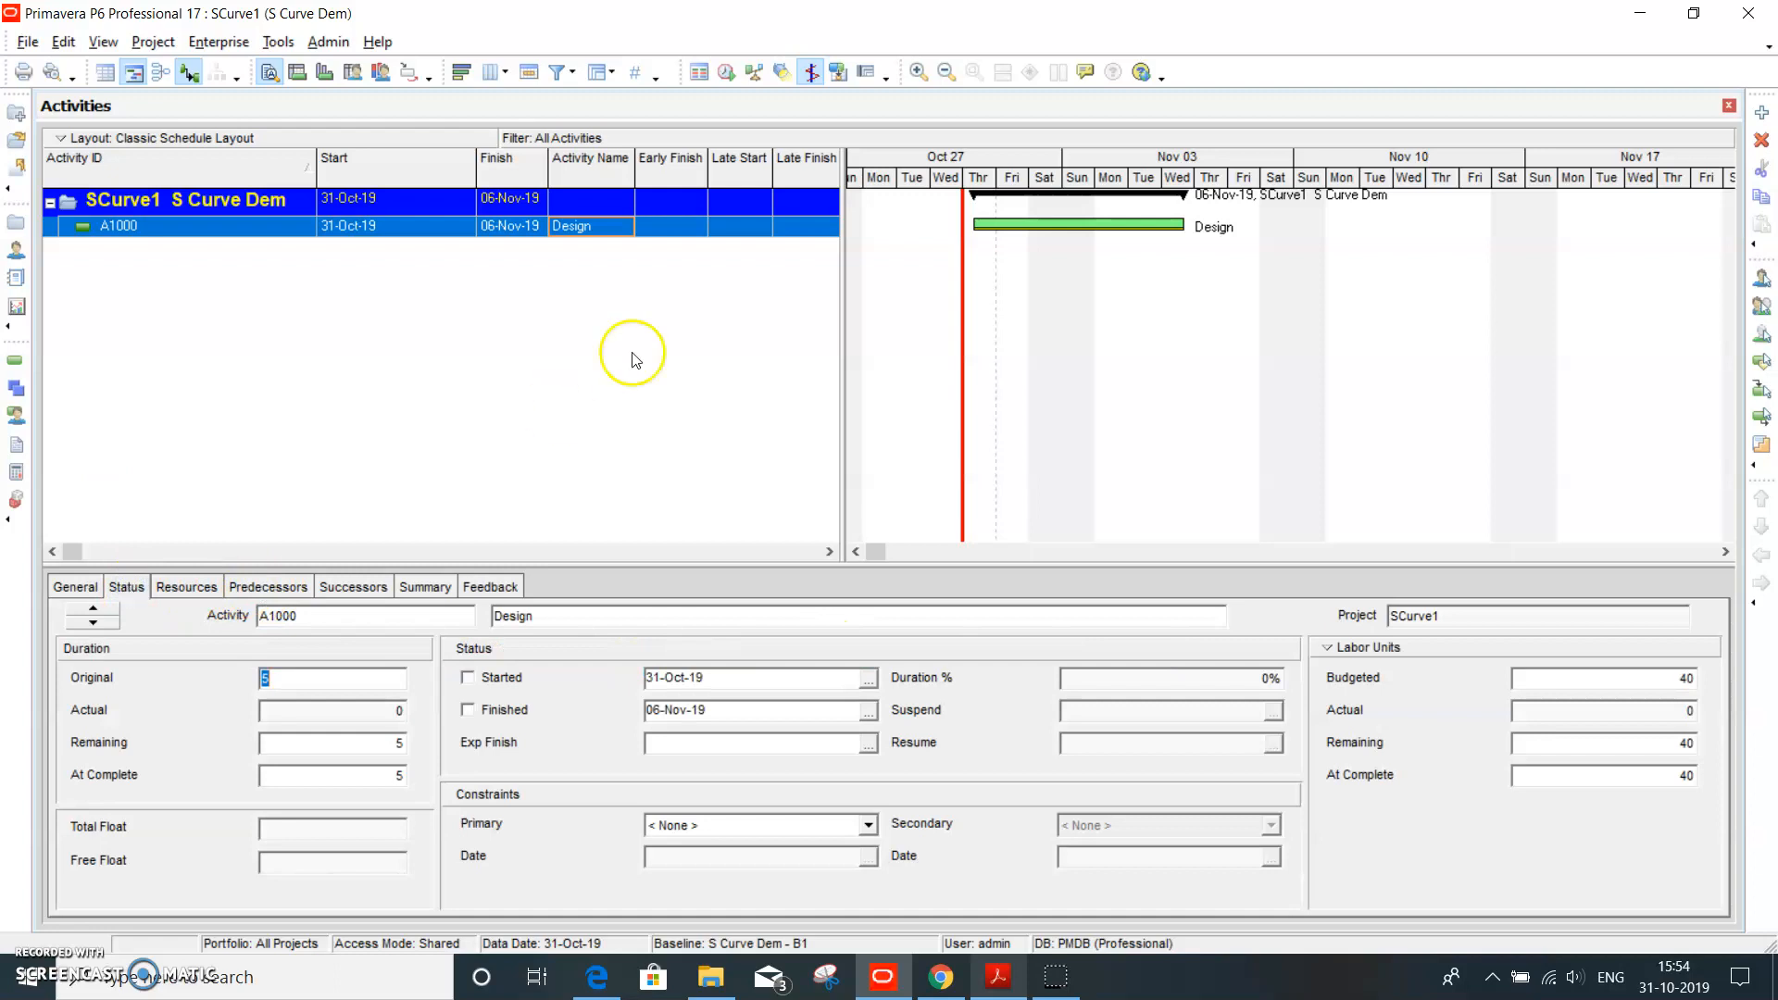
pyautogui.click(152, 42)
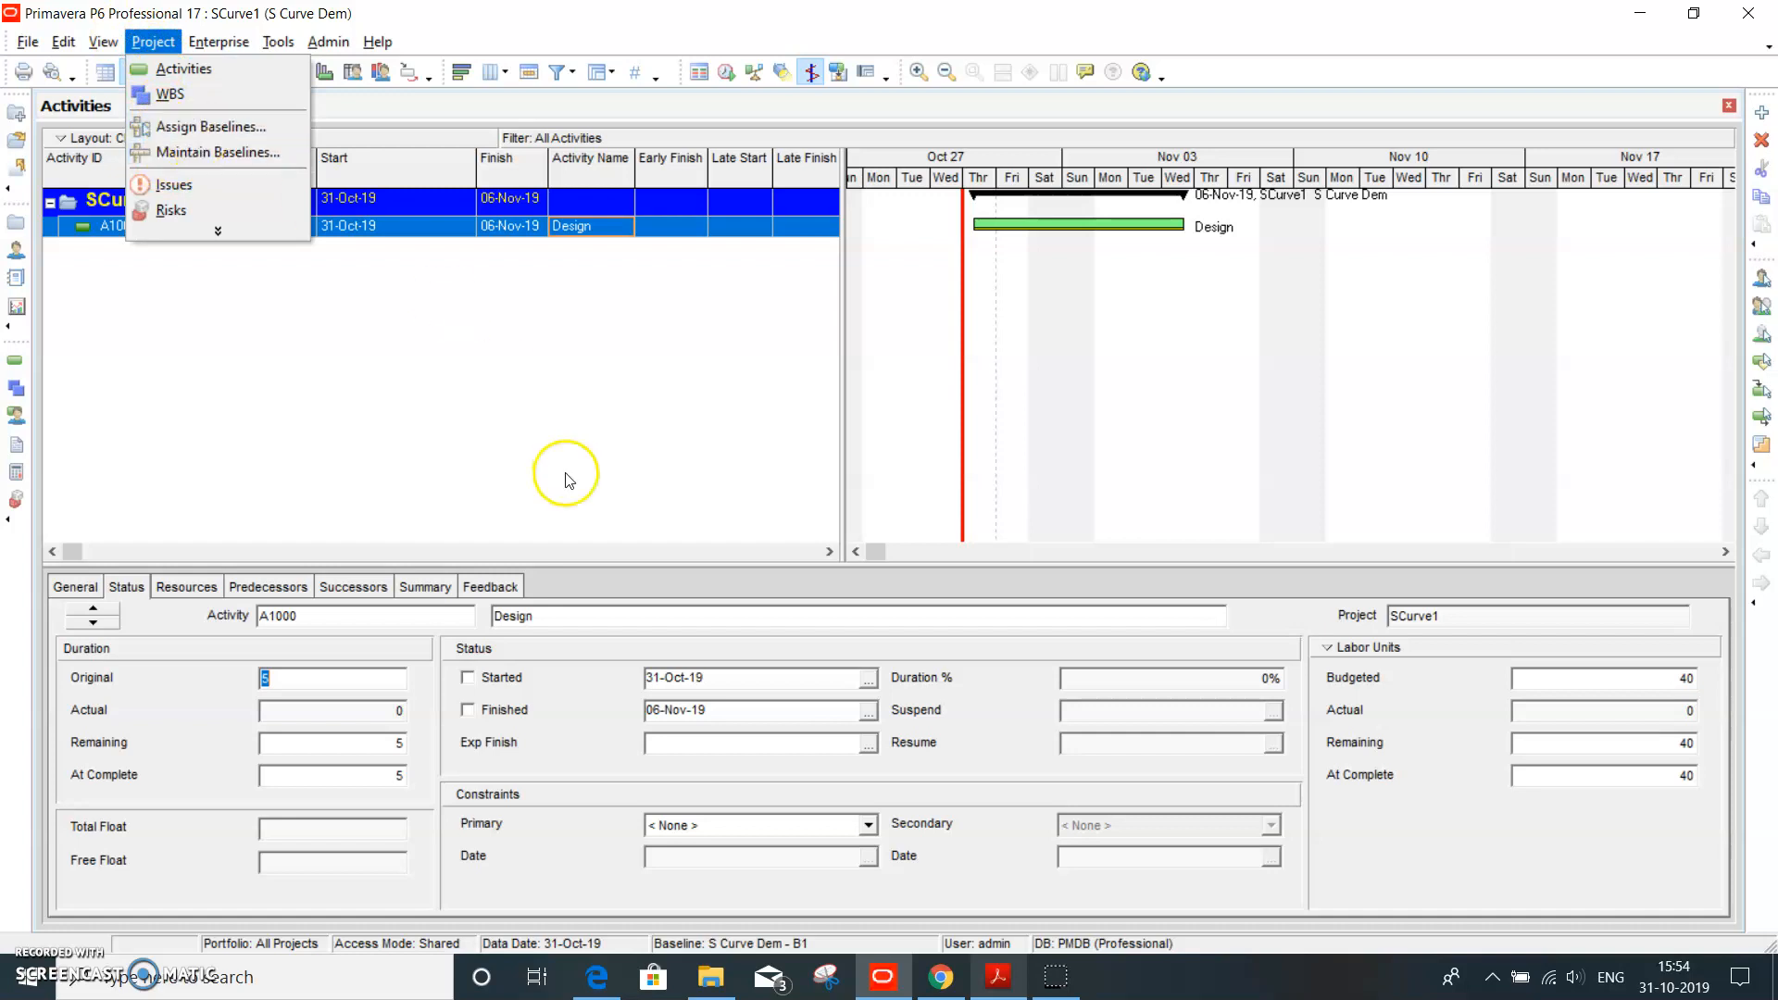
pyautogui.click(590, 441)
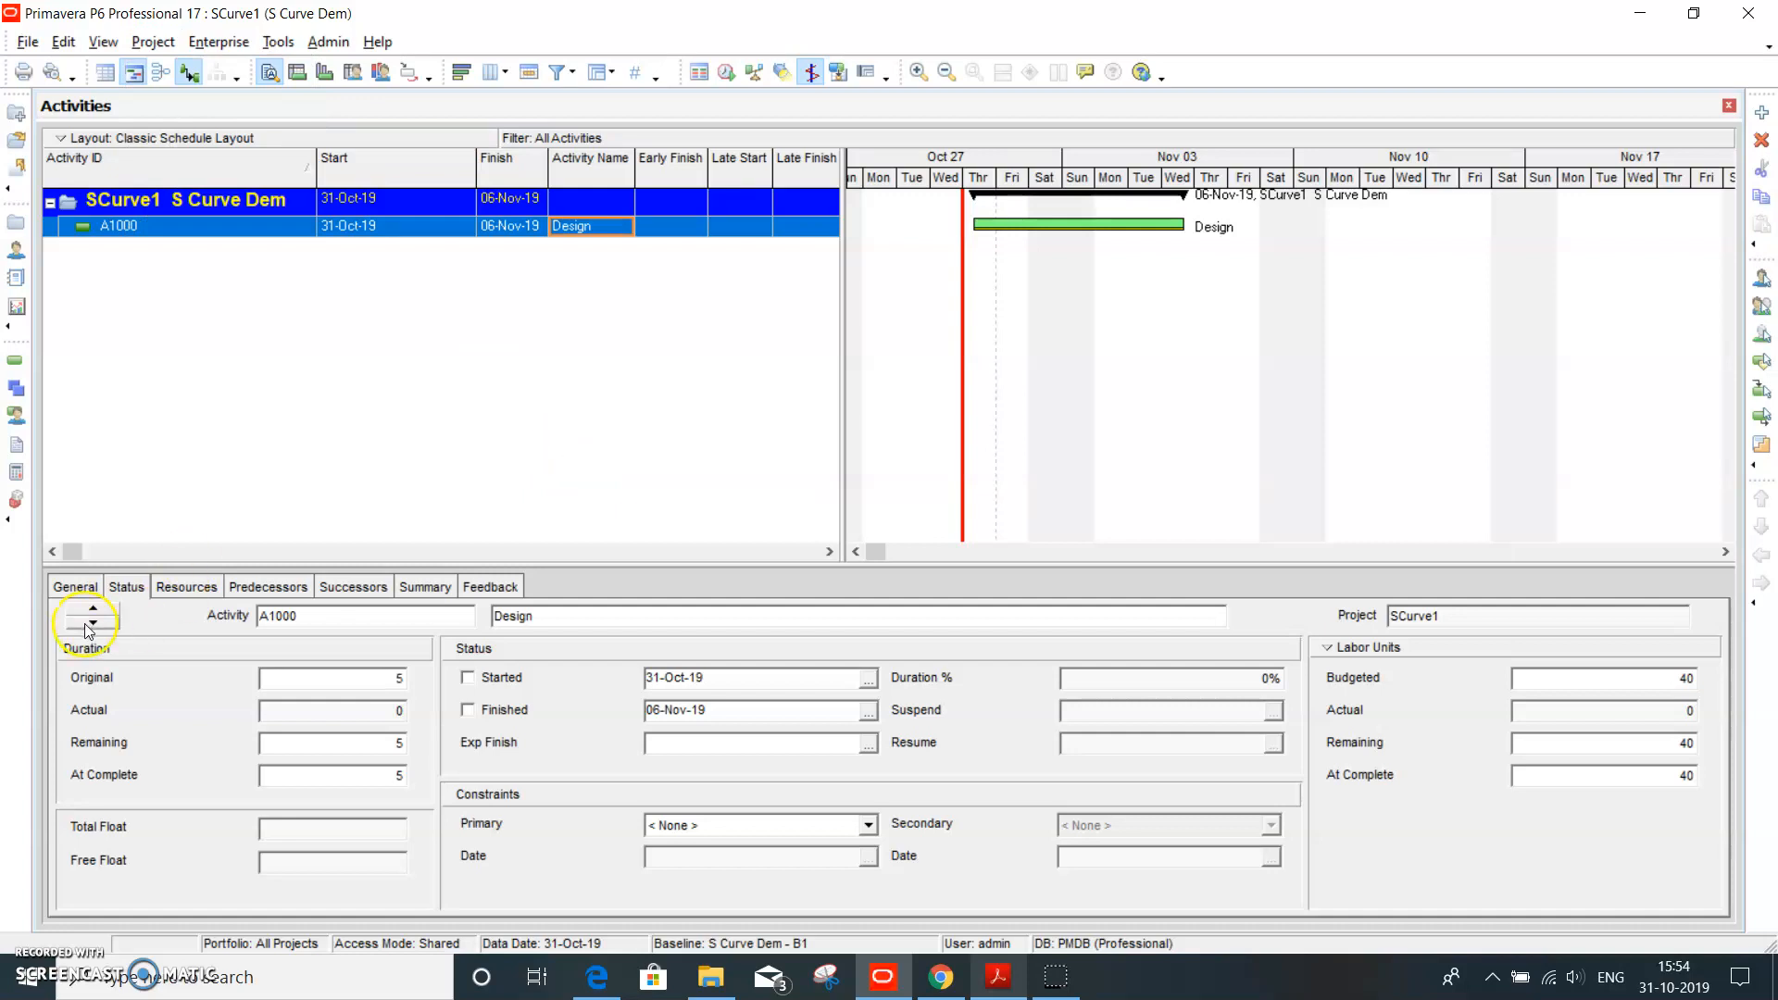
pyautogui.click(75, 589)
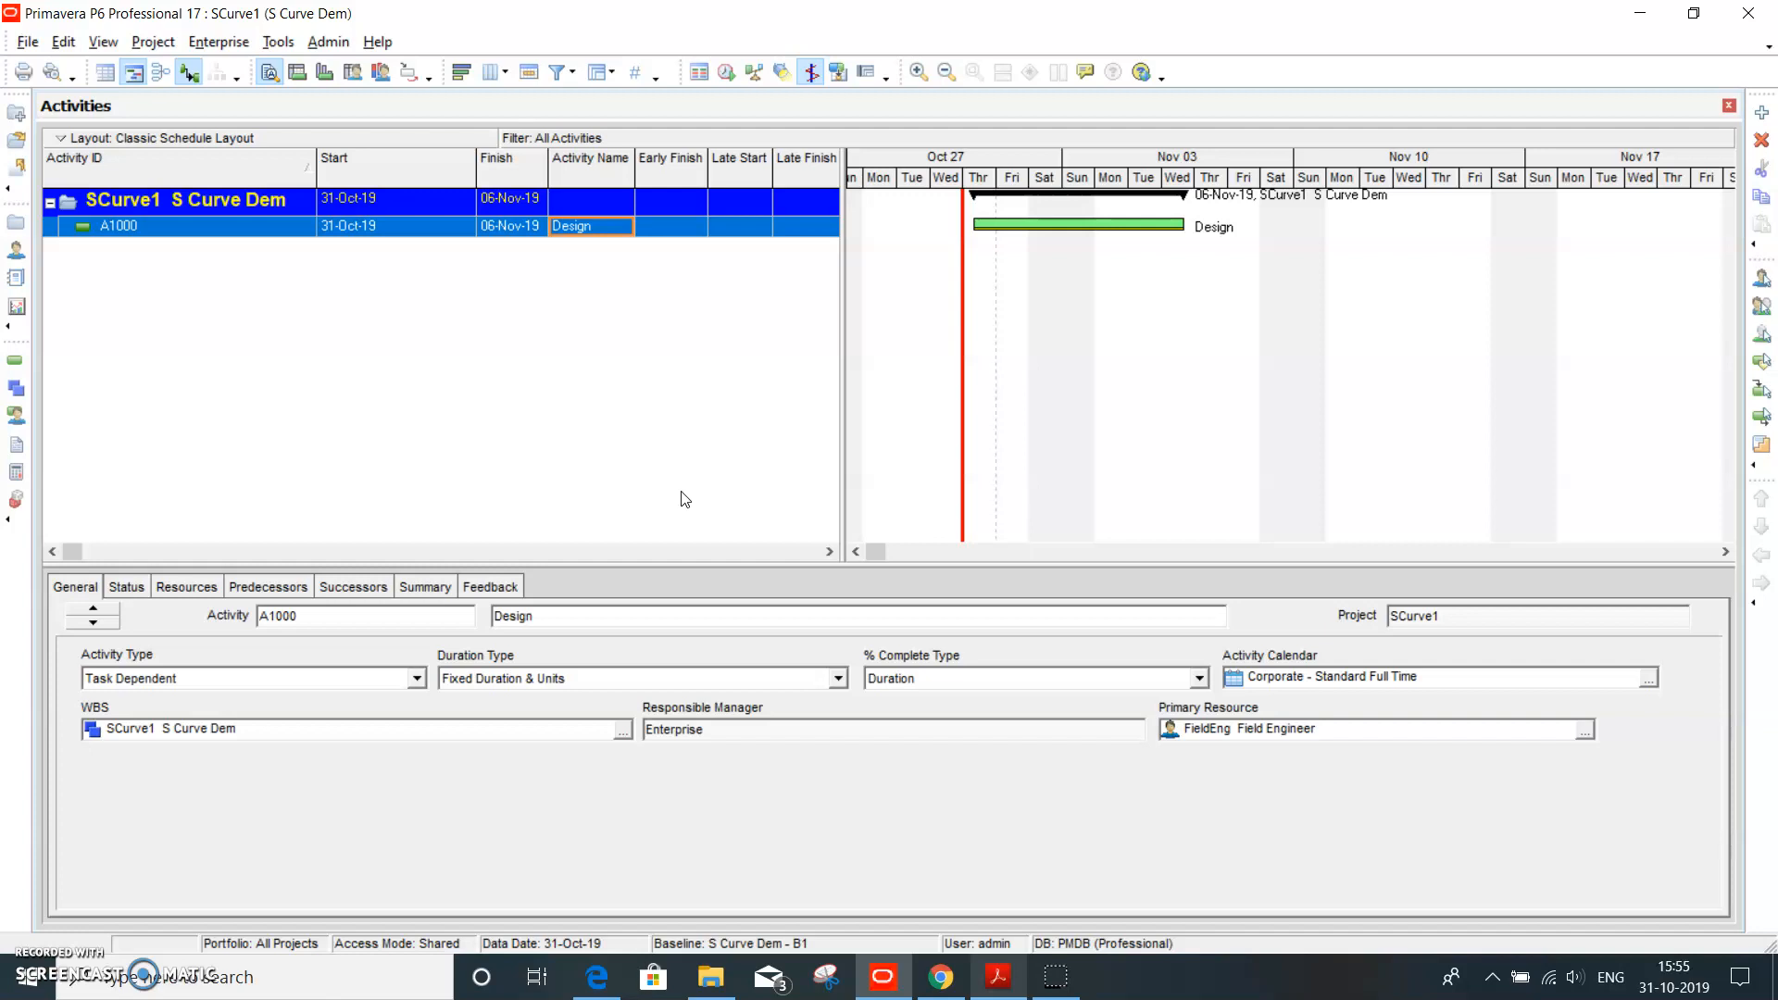
# - Display the role usage profile below the activity schedule and open the Role Usage Profile Options
pyautogui.click(386, 85)
pyautogui.click(1209, 803)
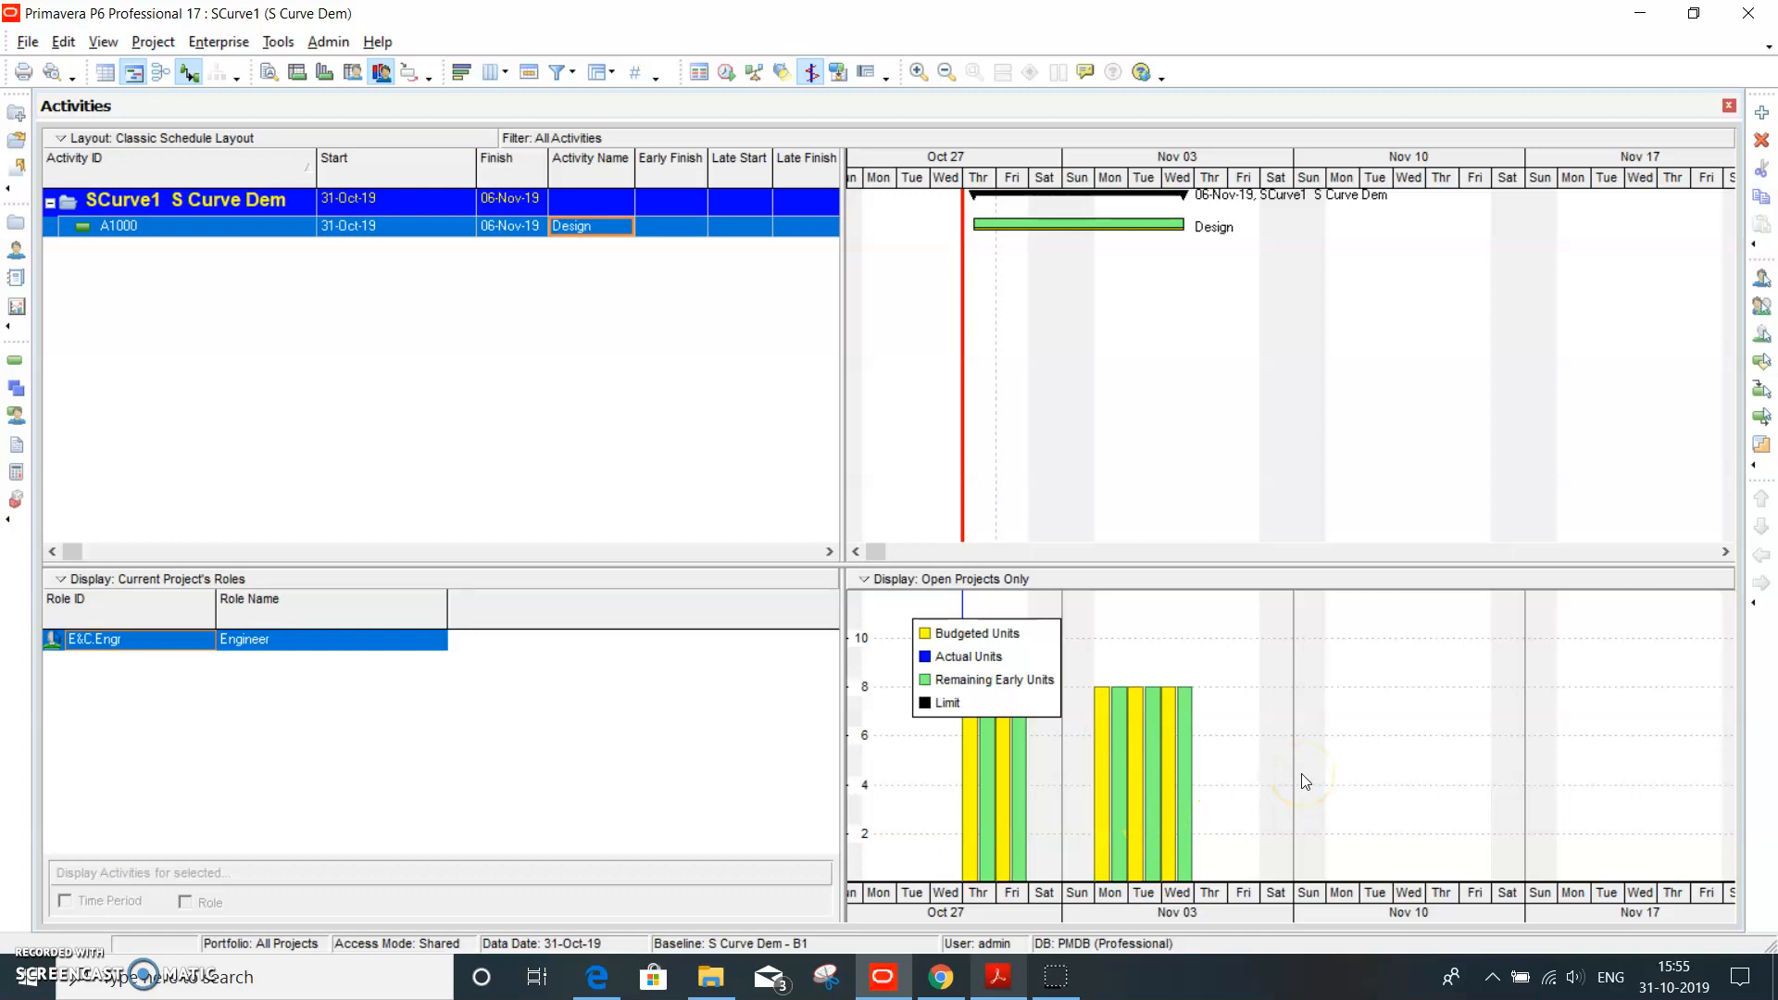
pyautogui.rightClick(1246, 688)
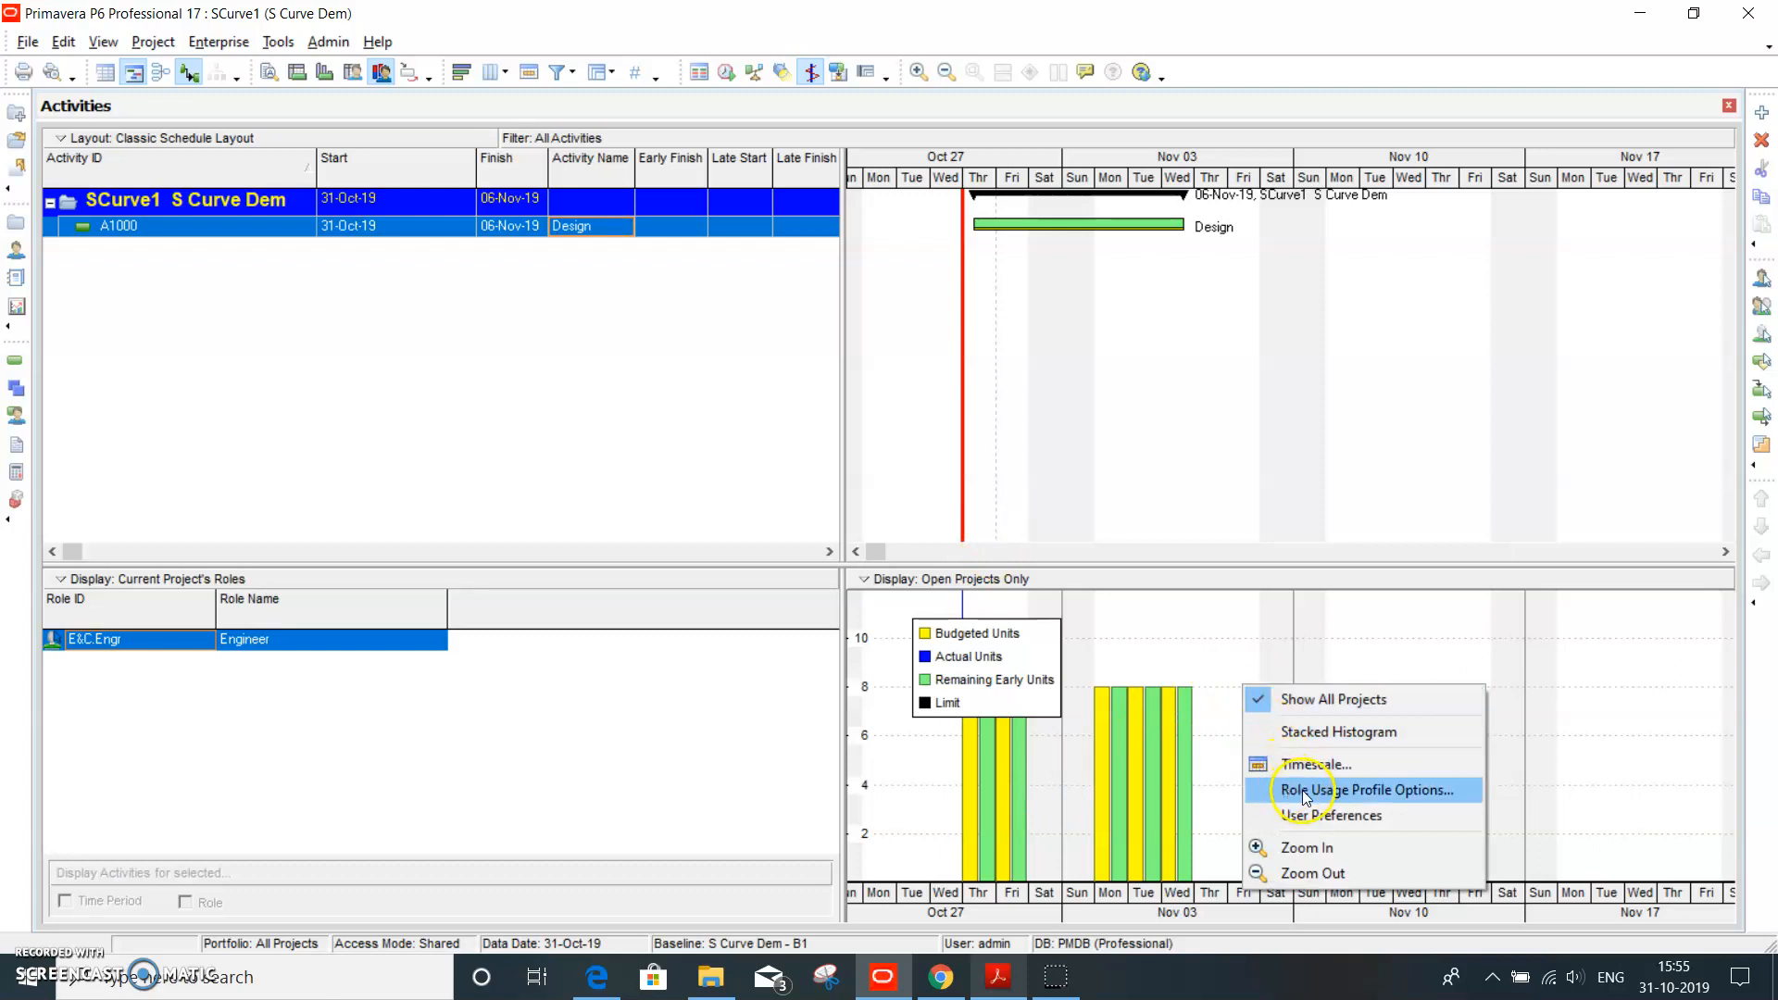
pyautogui.click(1387, 790)
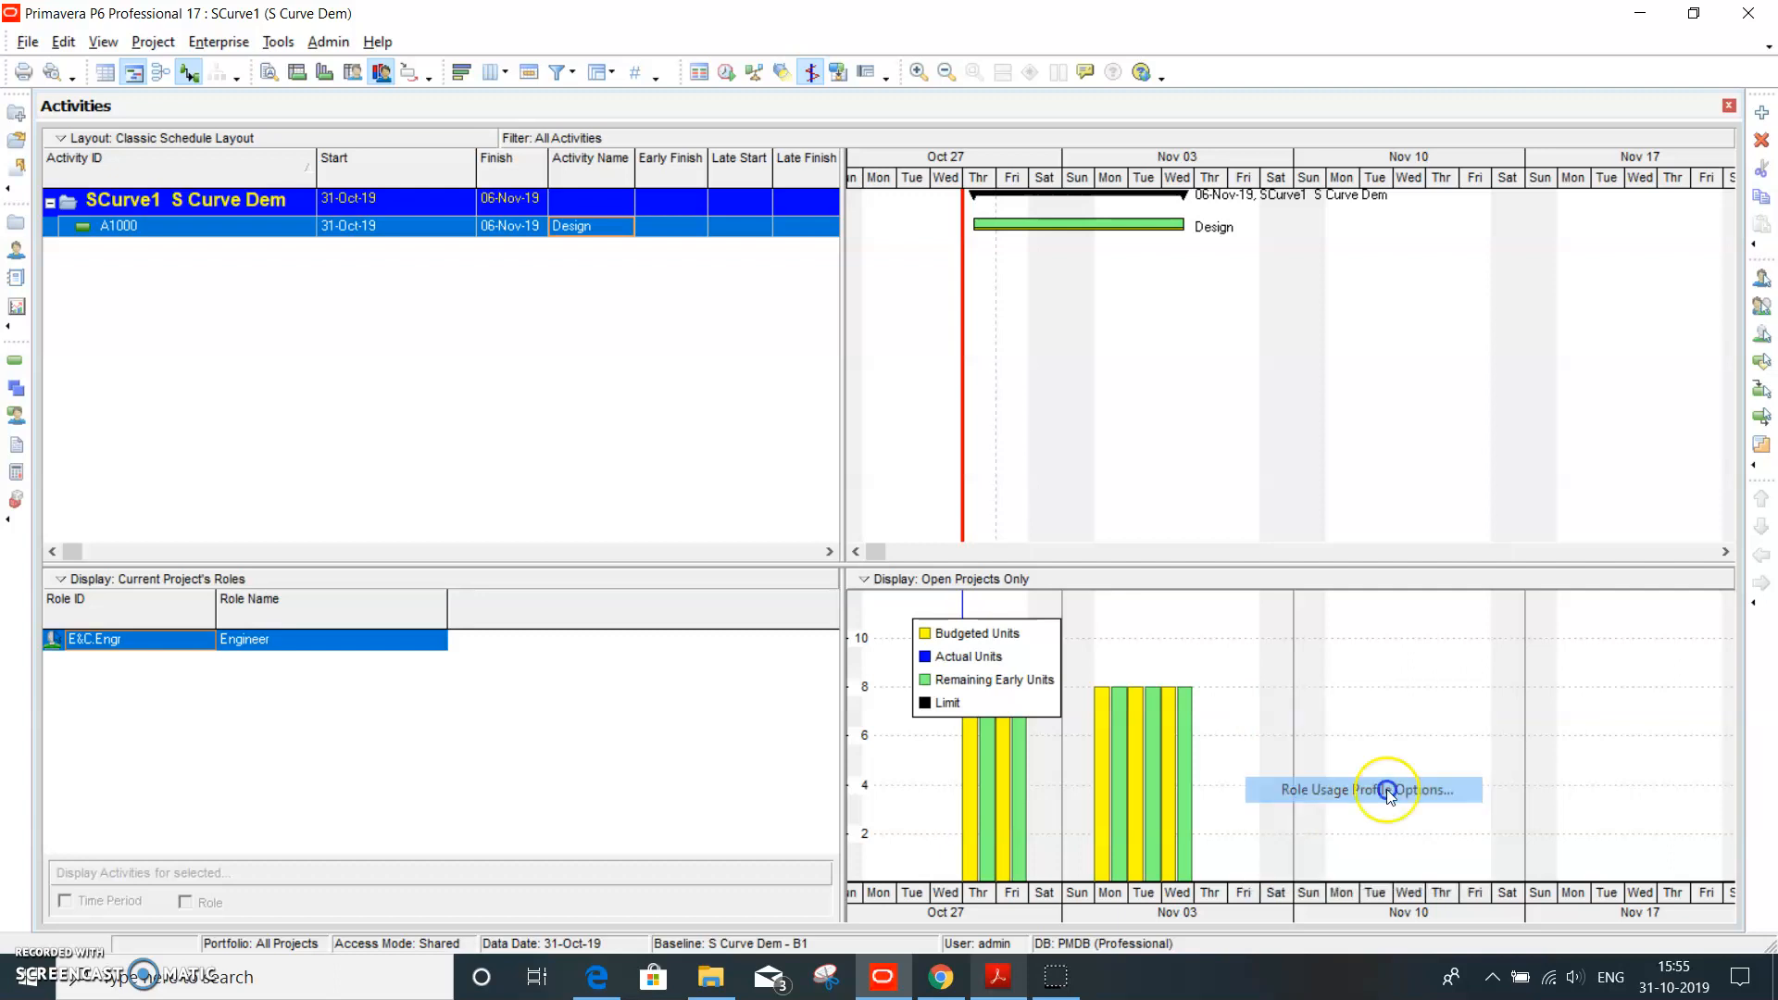
# - Plot Budgeted, Actual and Remaining Early units as cumulative curves instead of by-date bars, and hide the limit
pyautogui.click(751, 433)
pyautogui.click(751, 456)
pyautogui.click(751, 481)
pyautogui.click(832, 433)
pyautogui.click(832, 456)
pyautogui.click(832, 481)
pyautogui.click(589, 690)
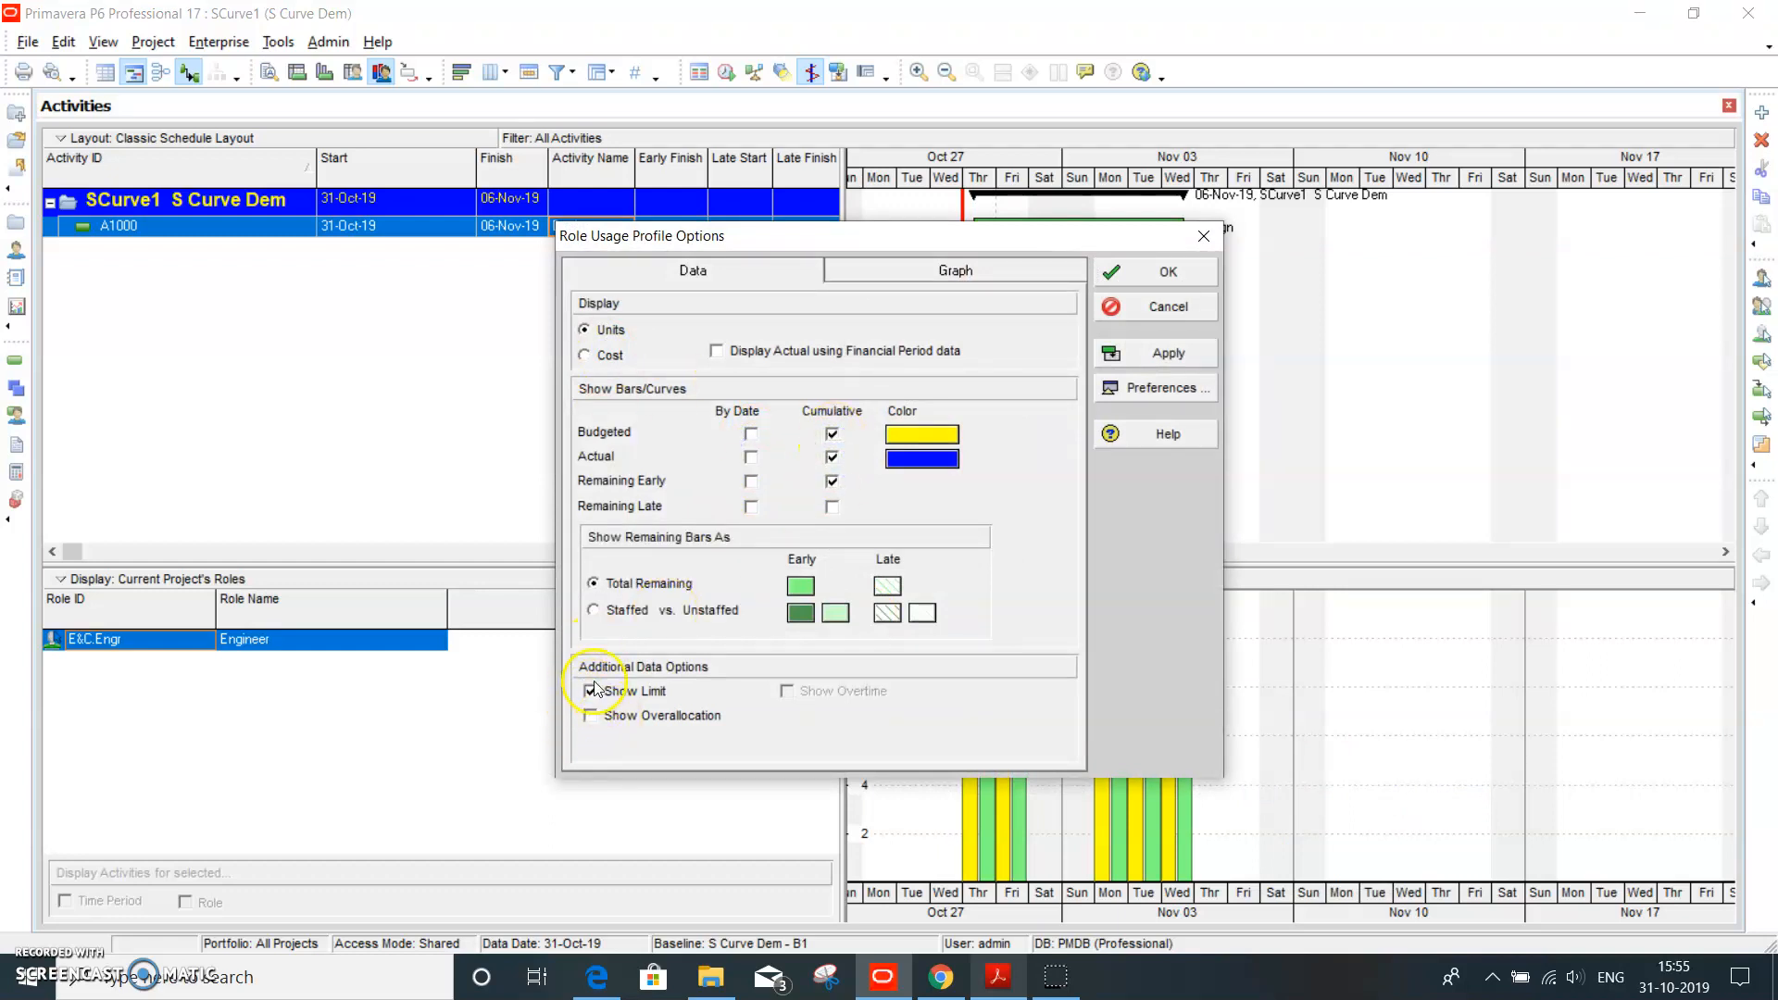
pyautogui.click(593, 692)
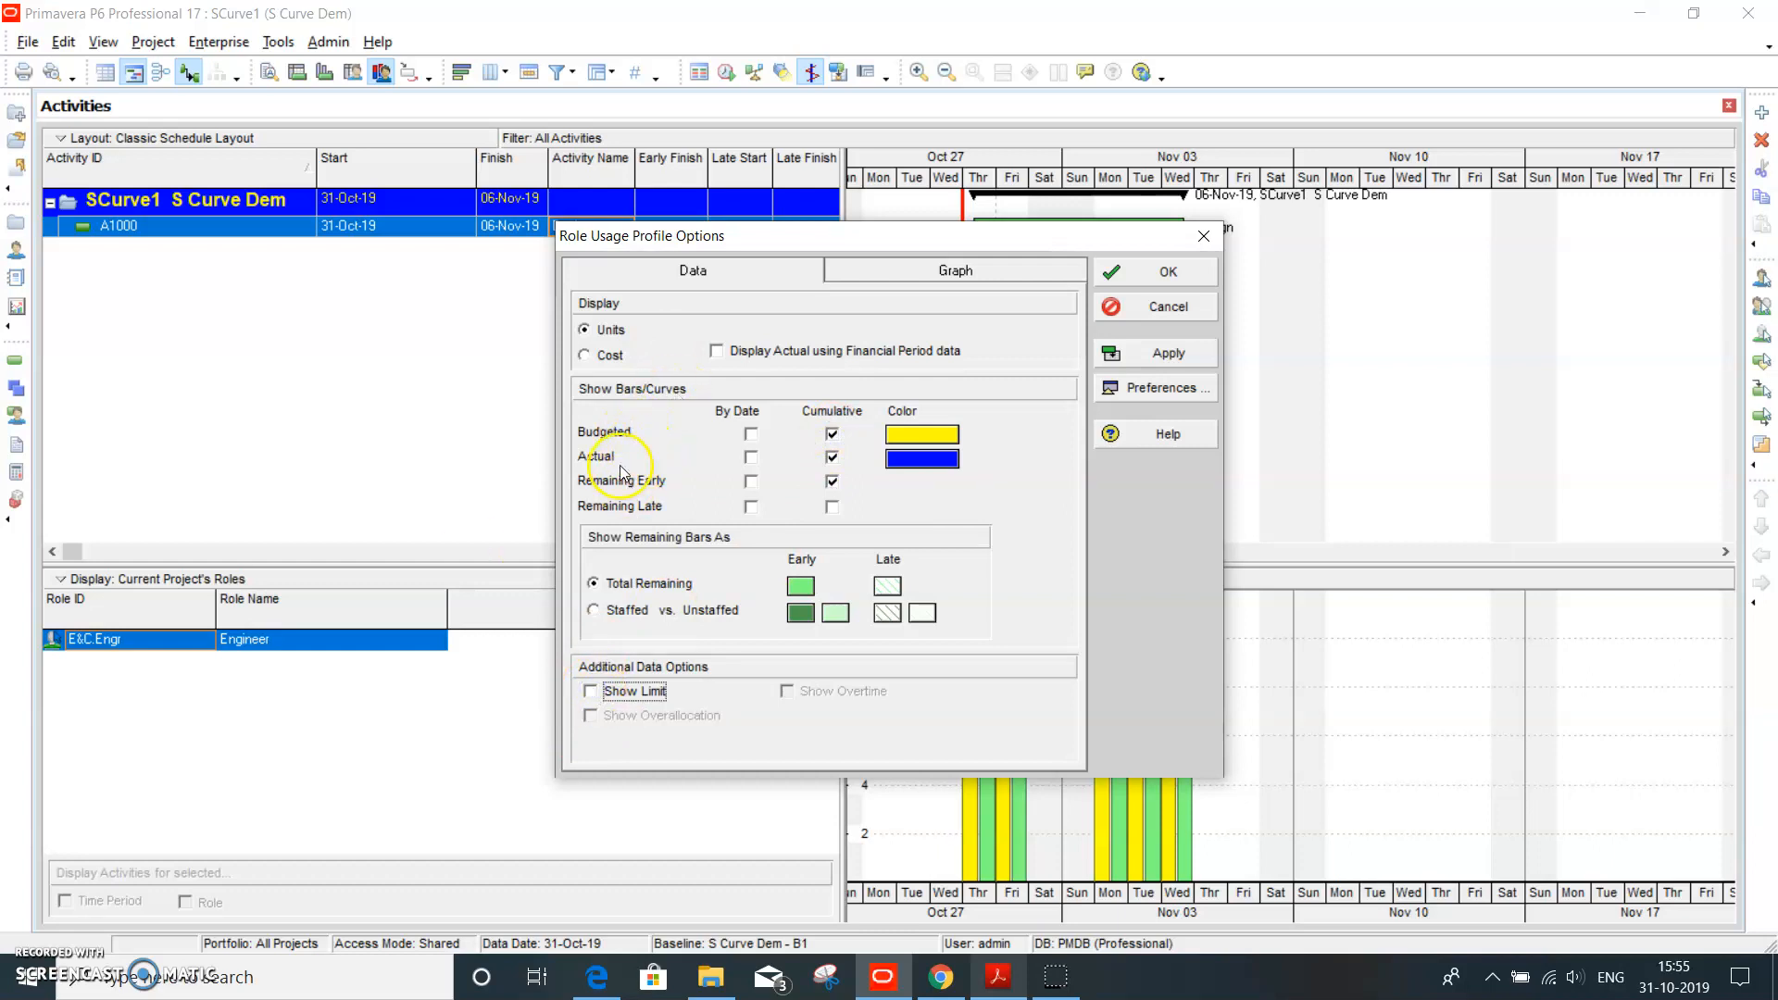
pyautogui.click(1182, 358)
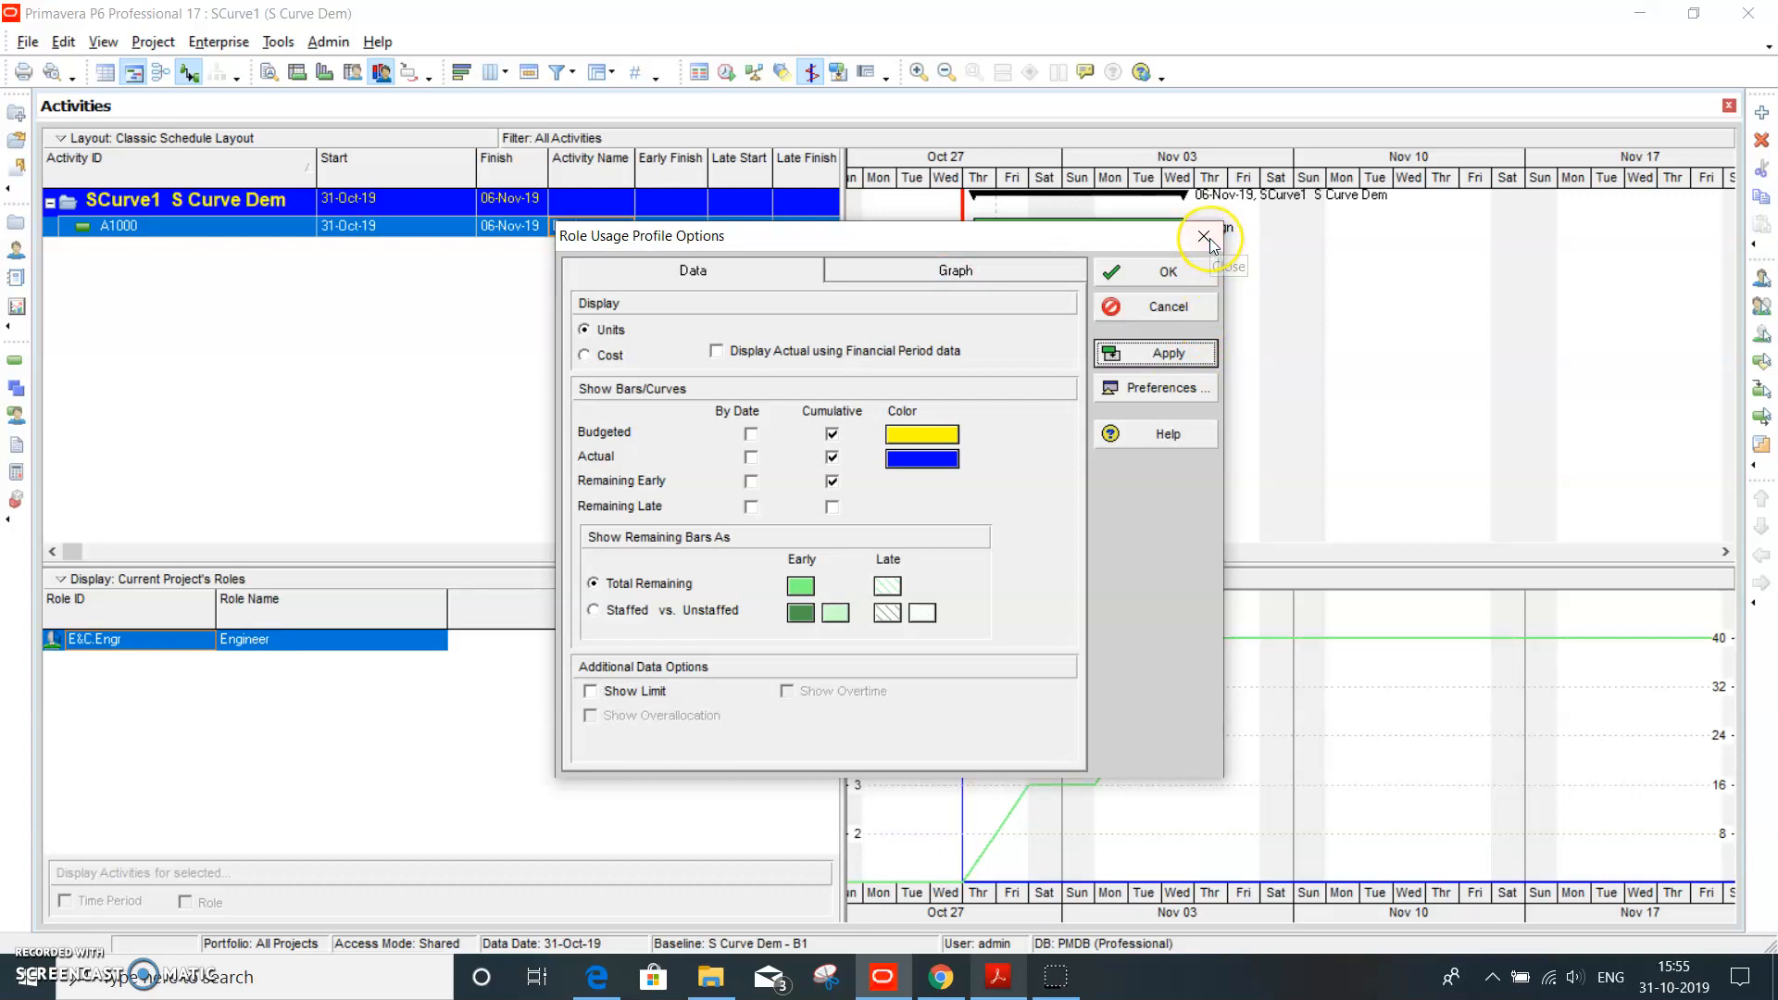
pyautogui.click(1204, 237)
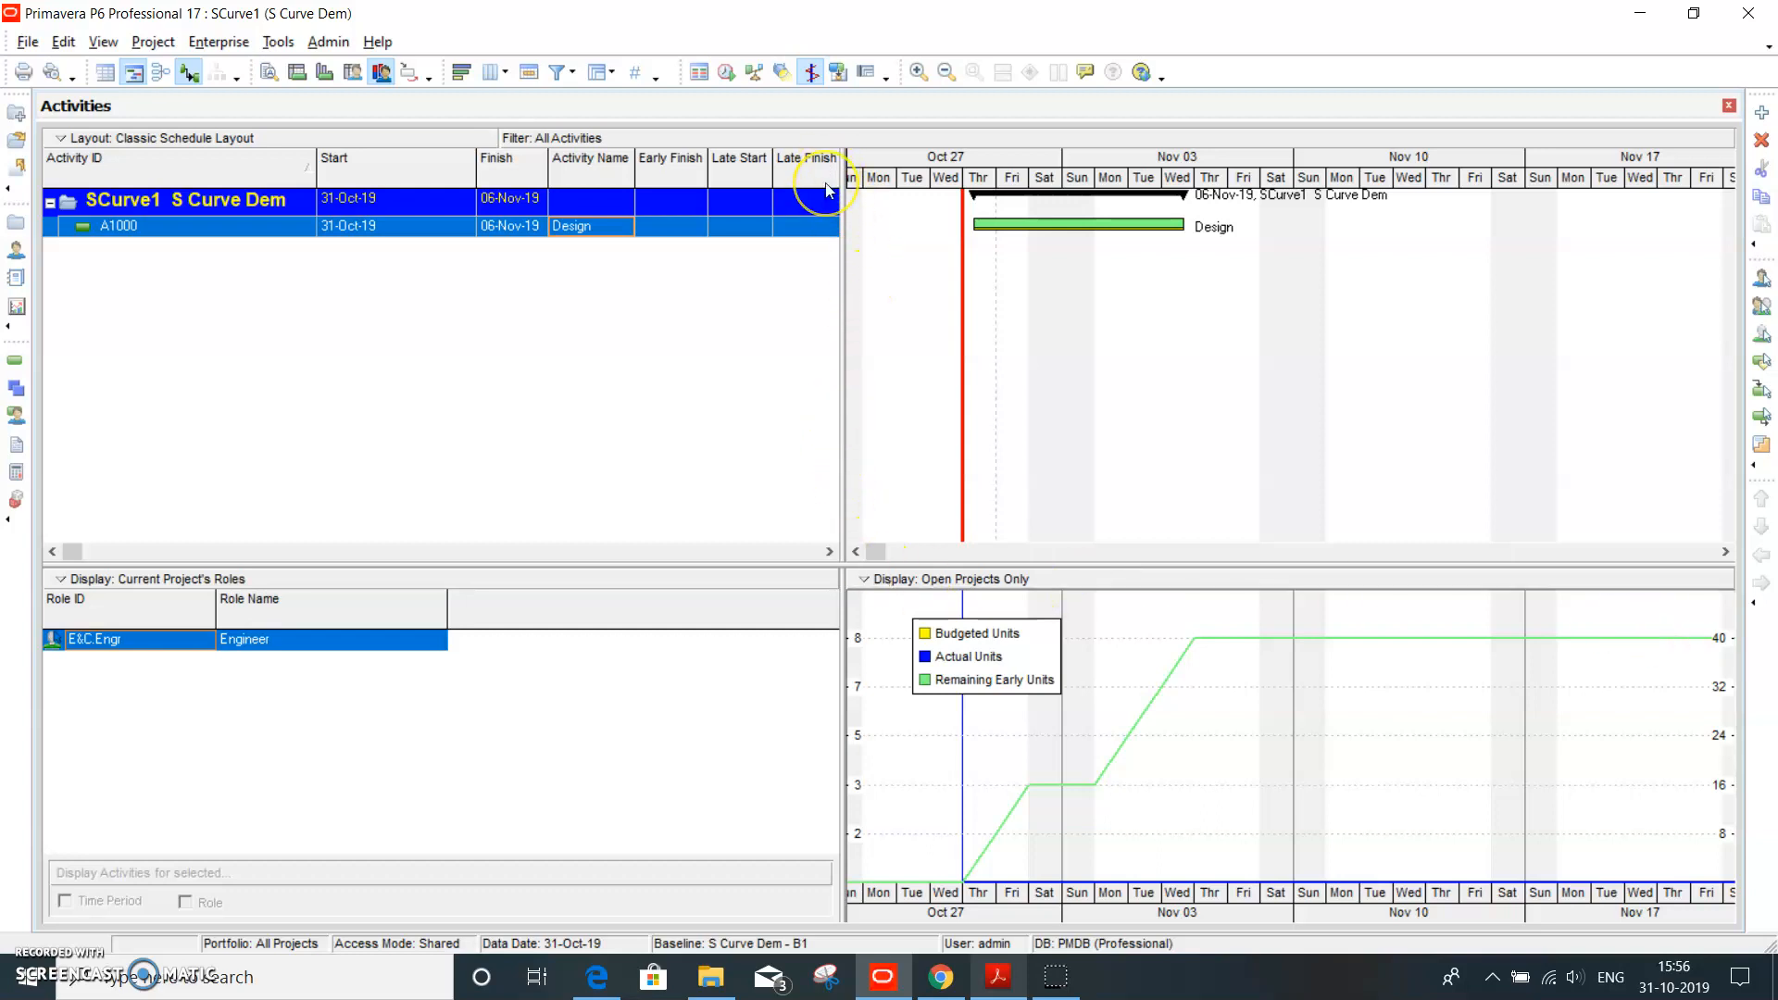
# - Update progress for all highlighted activities with a new data date of 04-Nov-19
pyautogui.click(840, 72)
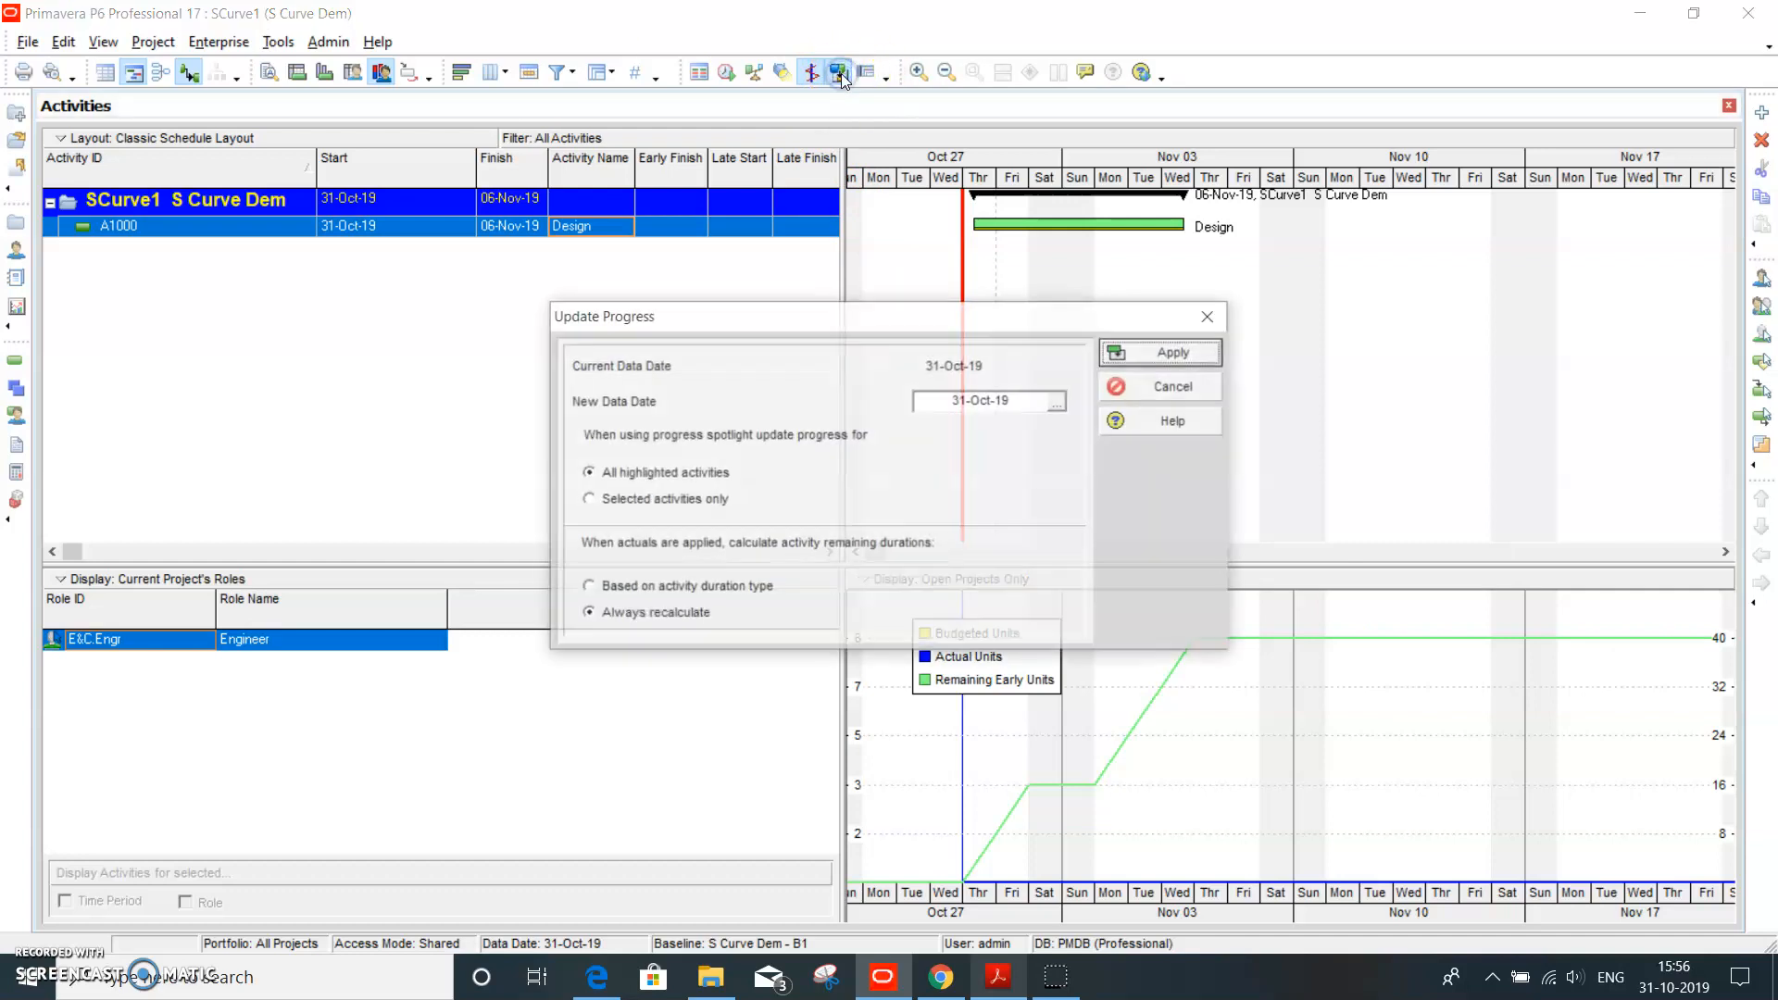
pyautogui.click(1060, 404)
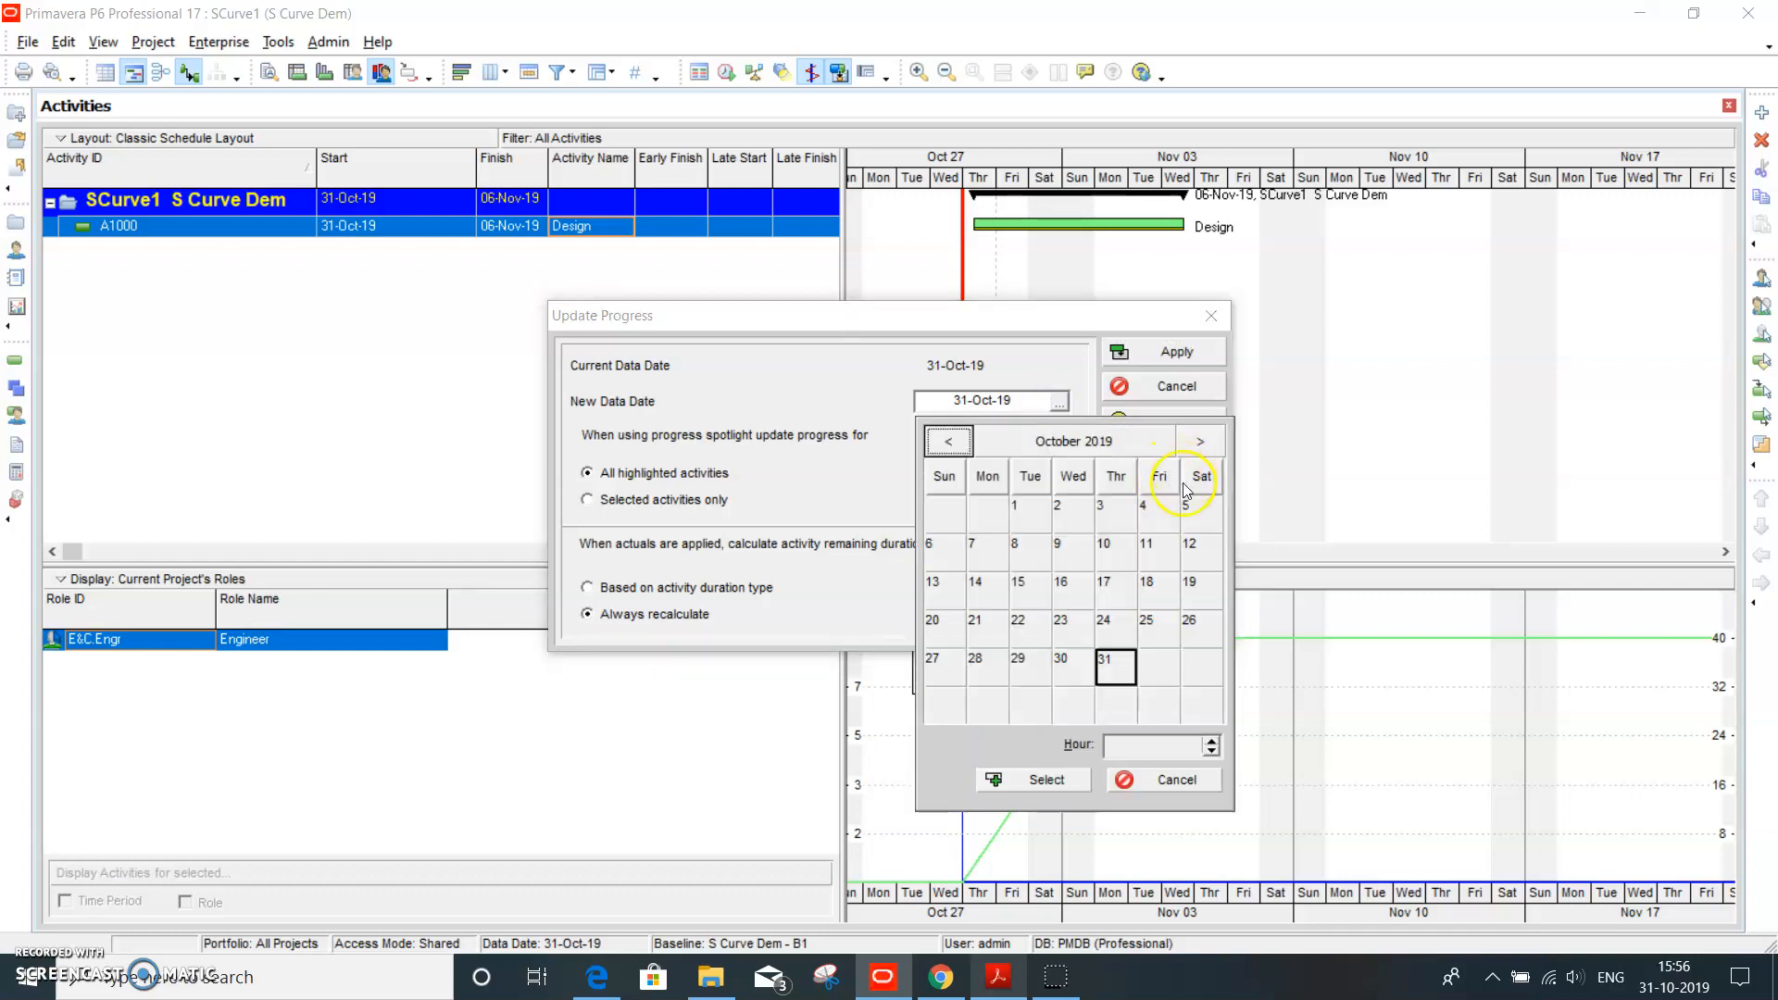
pyautogui.click(1200, 443)
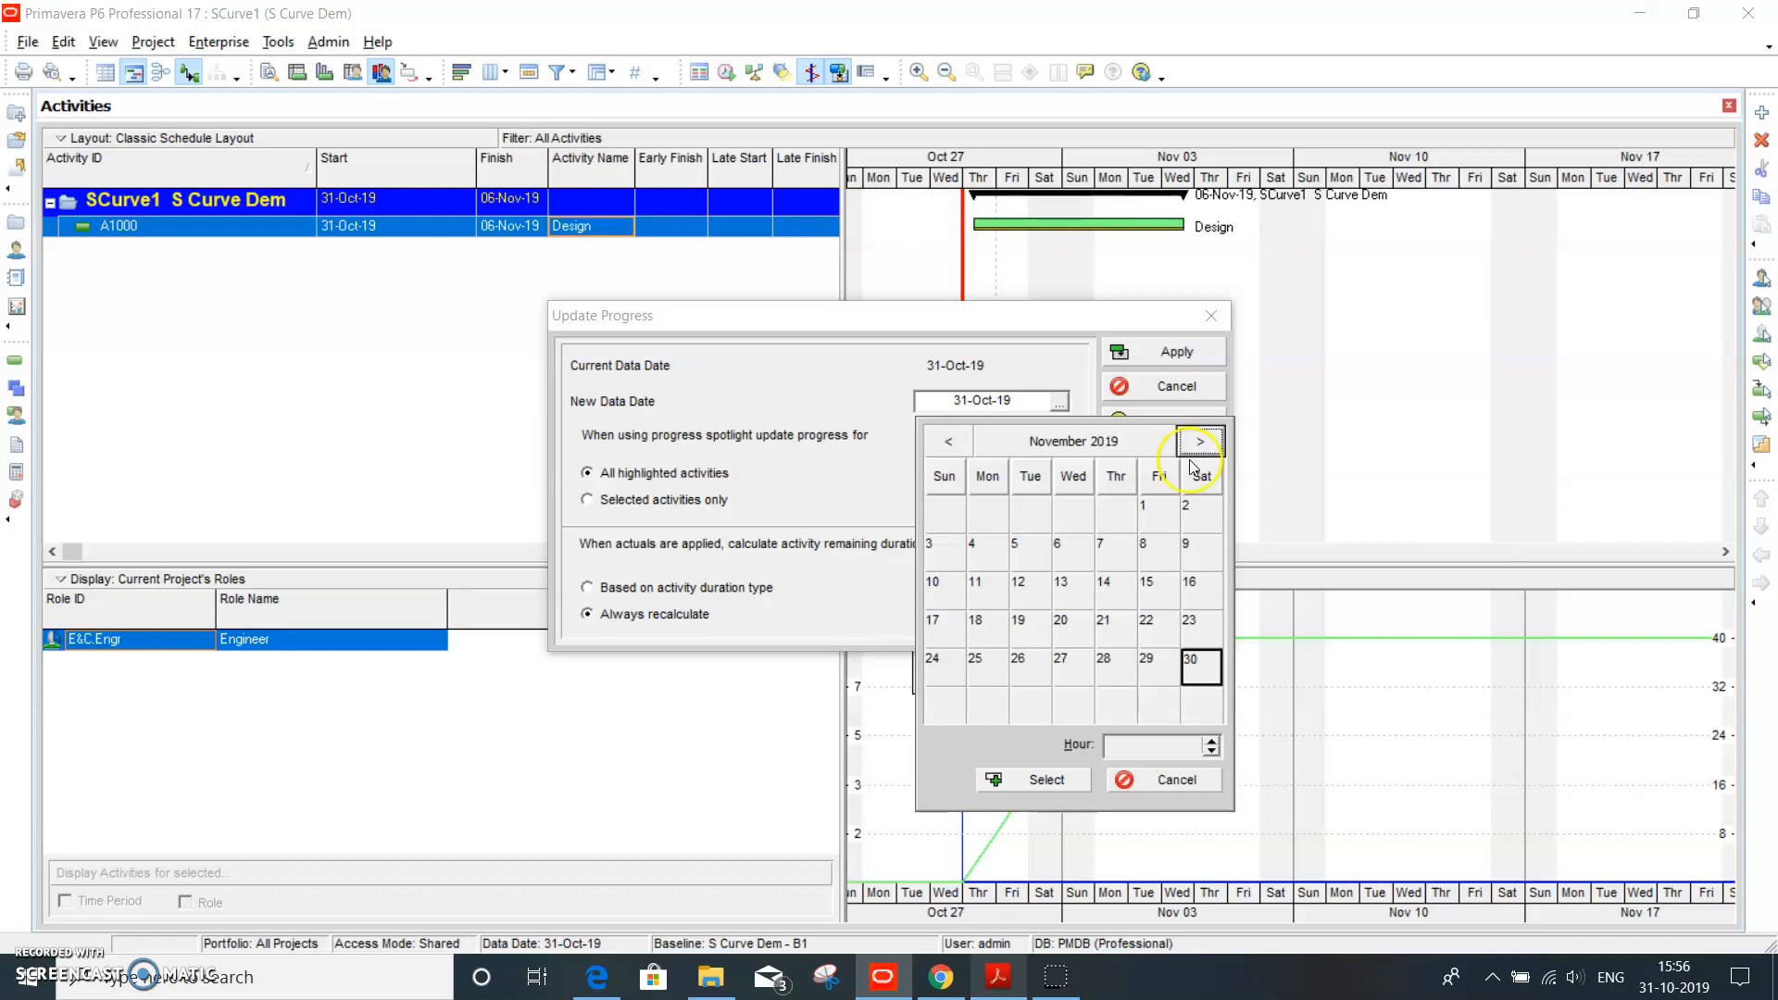
pyautogui.click(977, 543)
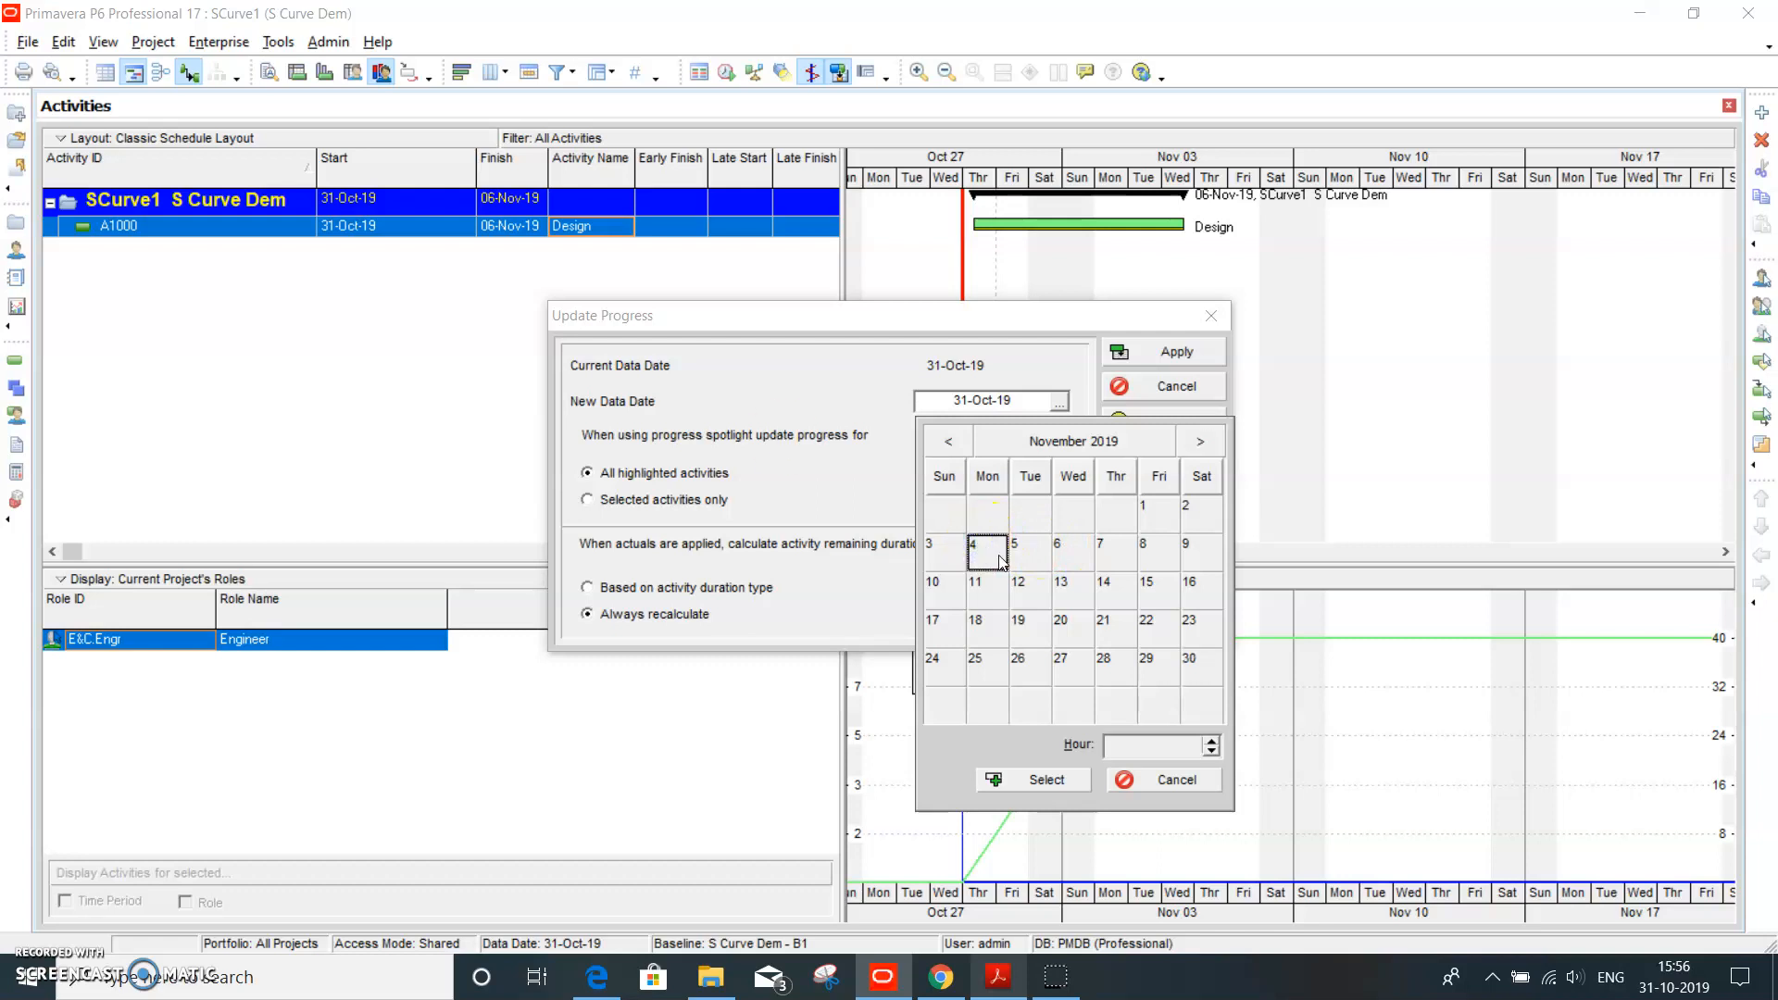
pyautogui.click(1044, 779)
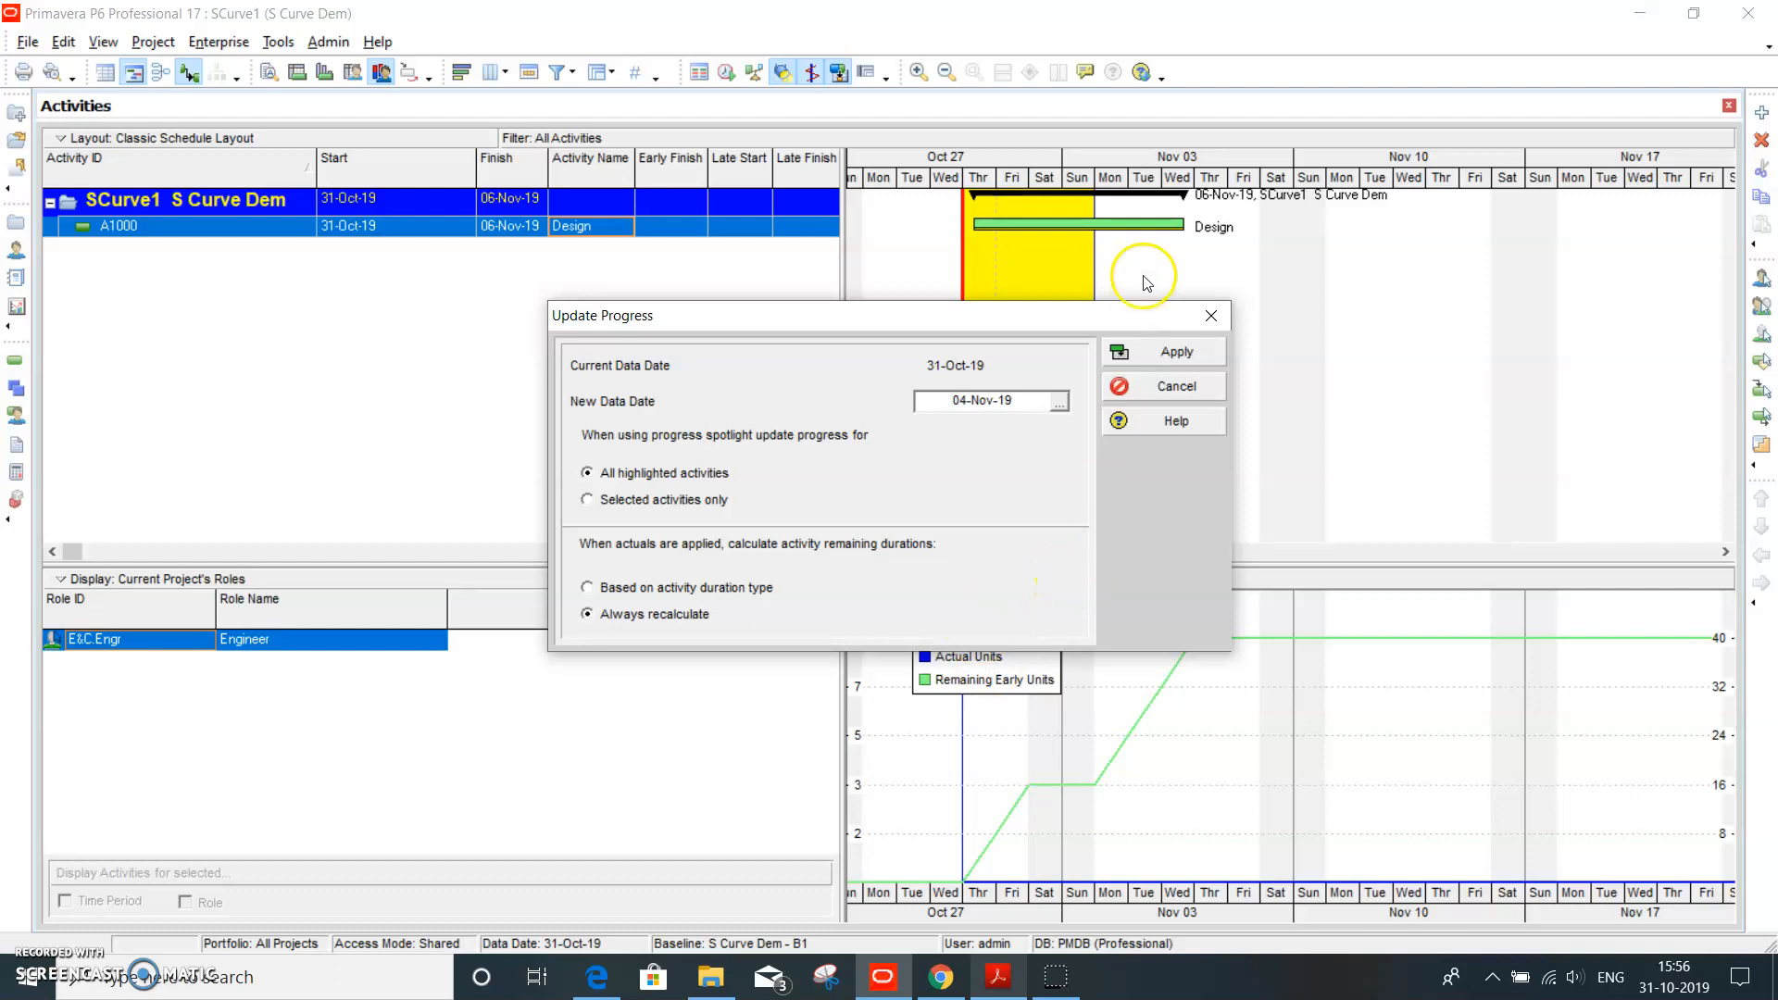
pyautogui.click(1176, 354)
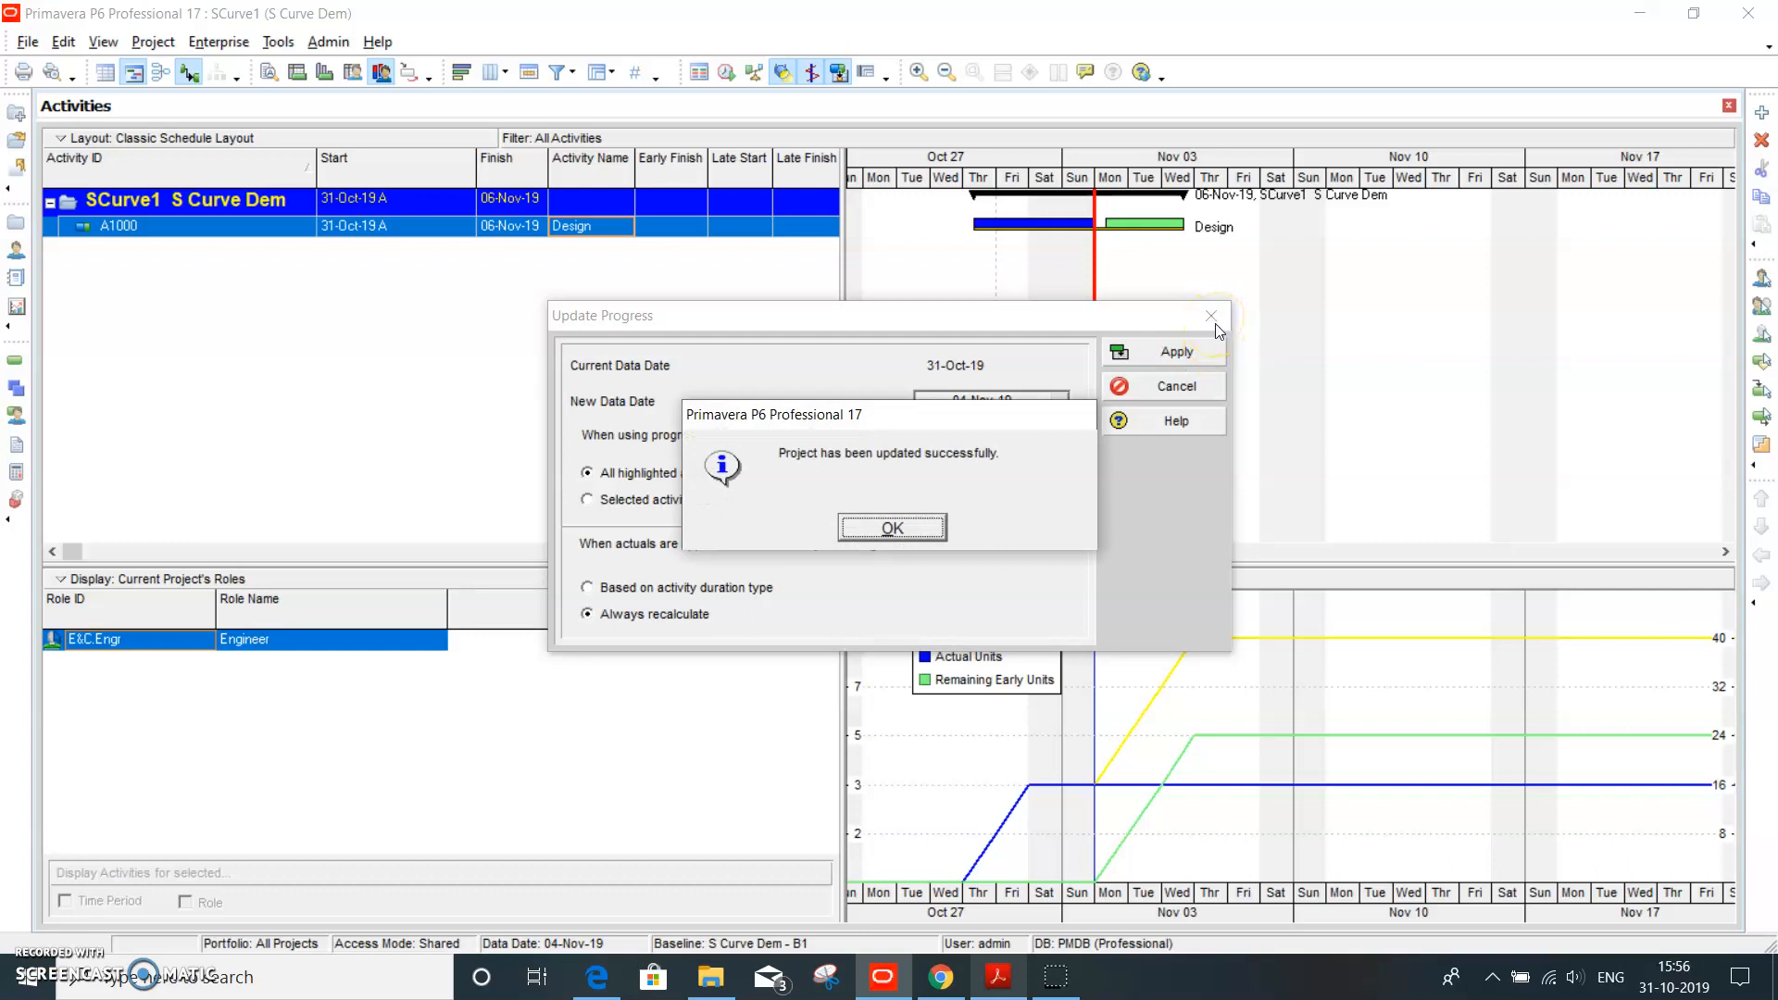
pyautogui.click(892, 527)
pyautogui.click(1172, 744)
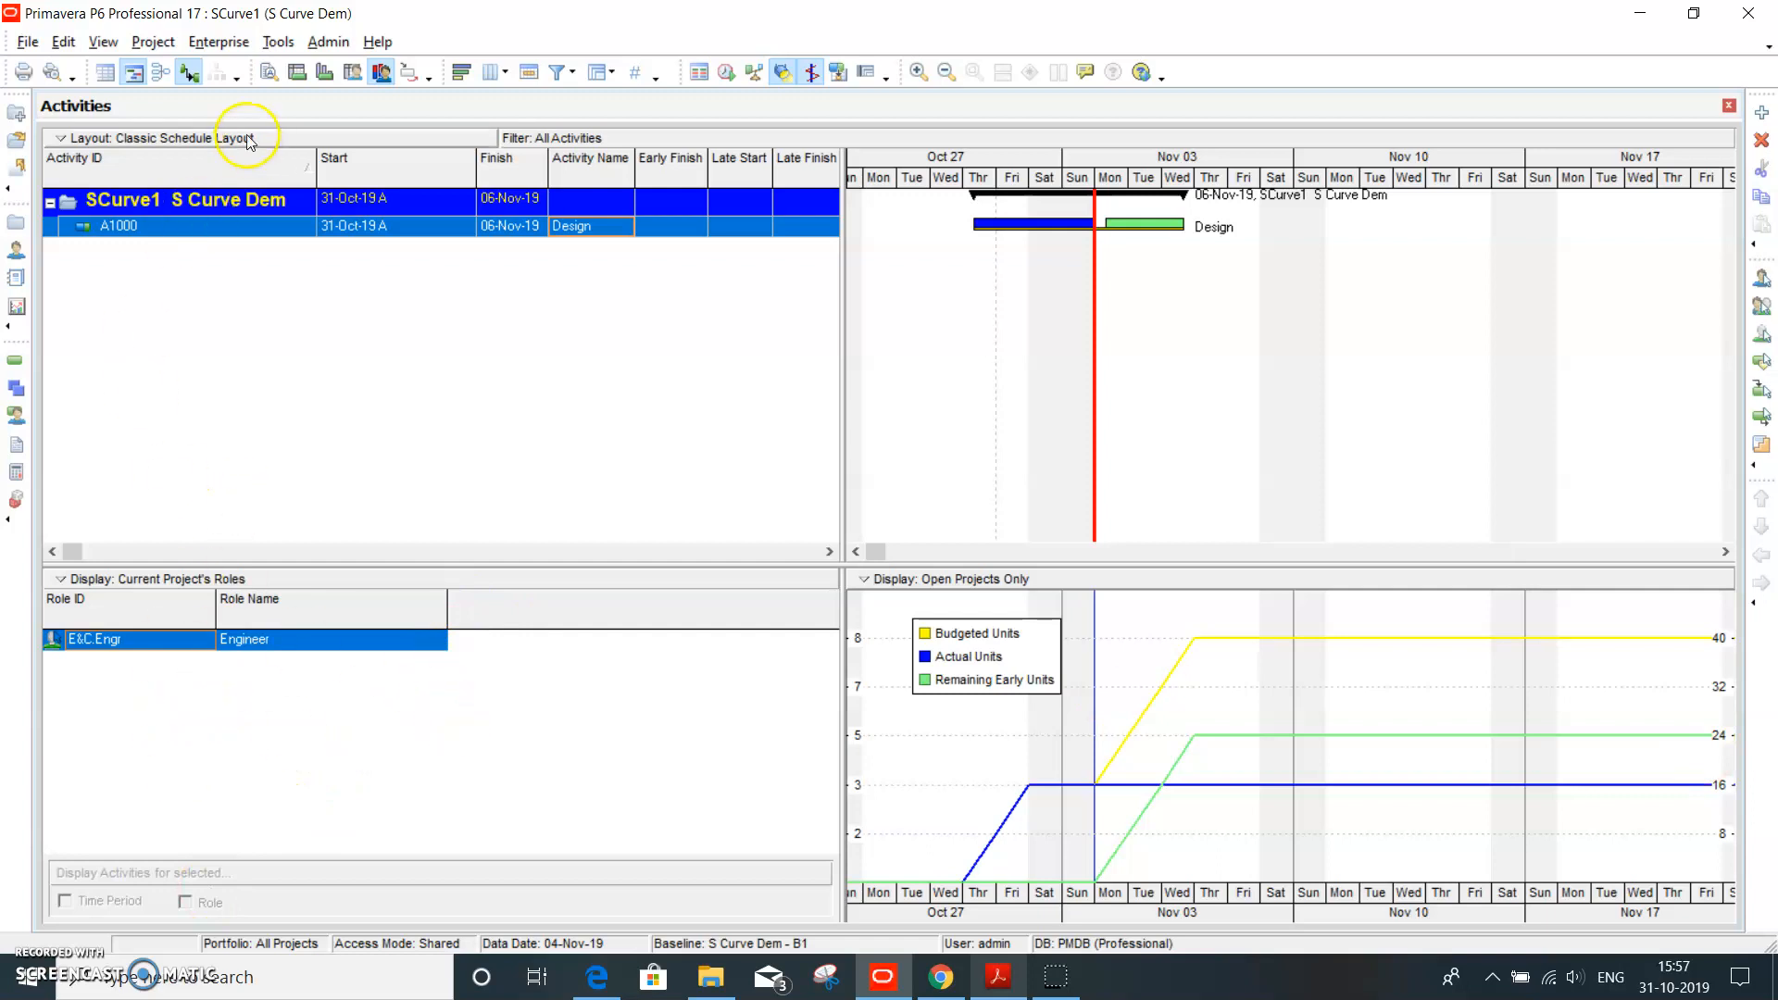
# - Open the global Earned Value Analysis layout
pyautogui.click(74, 141)
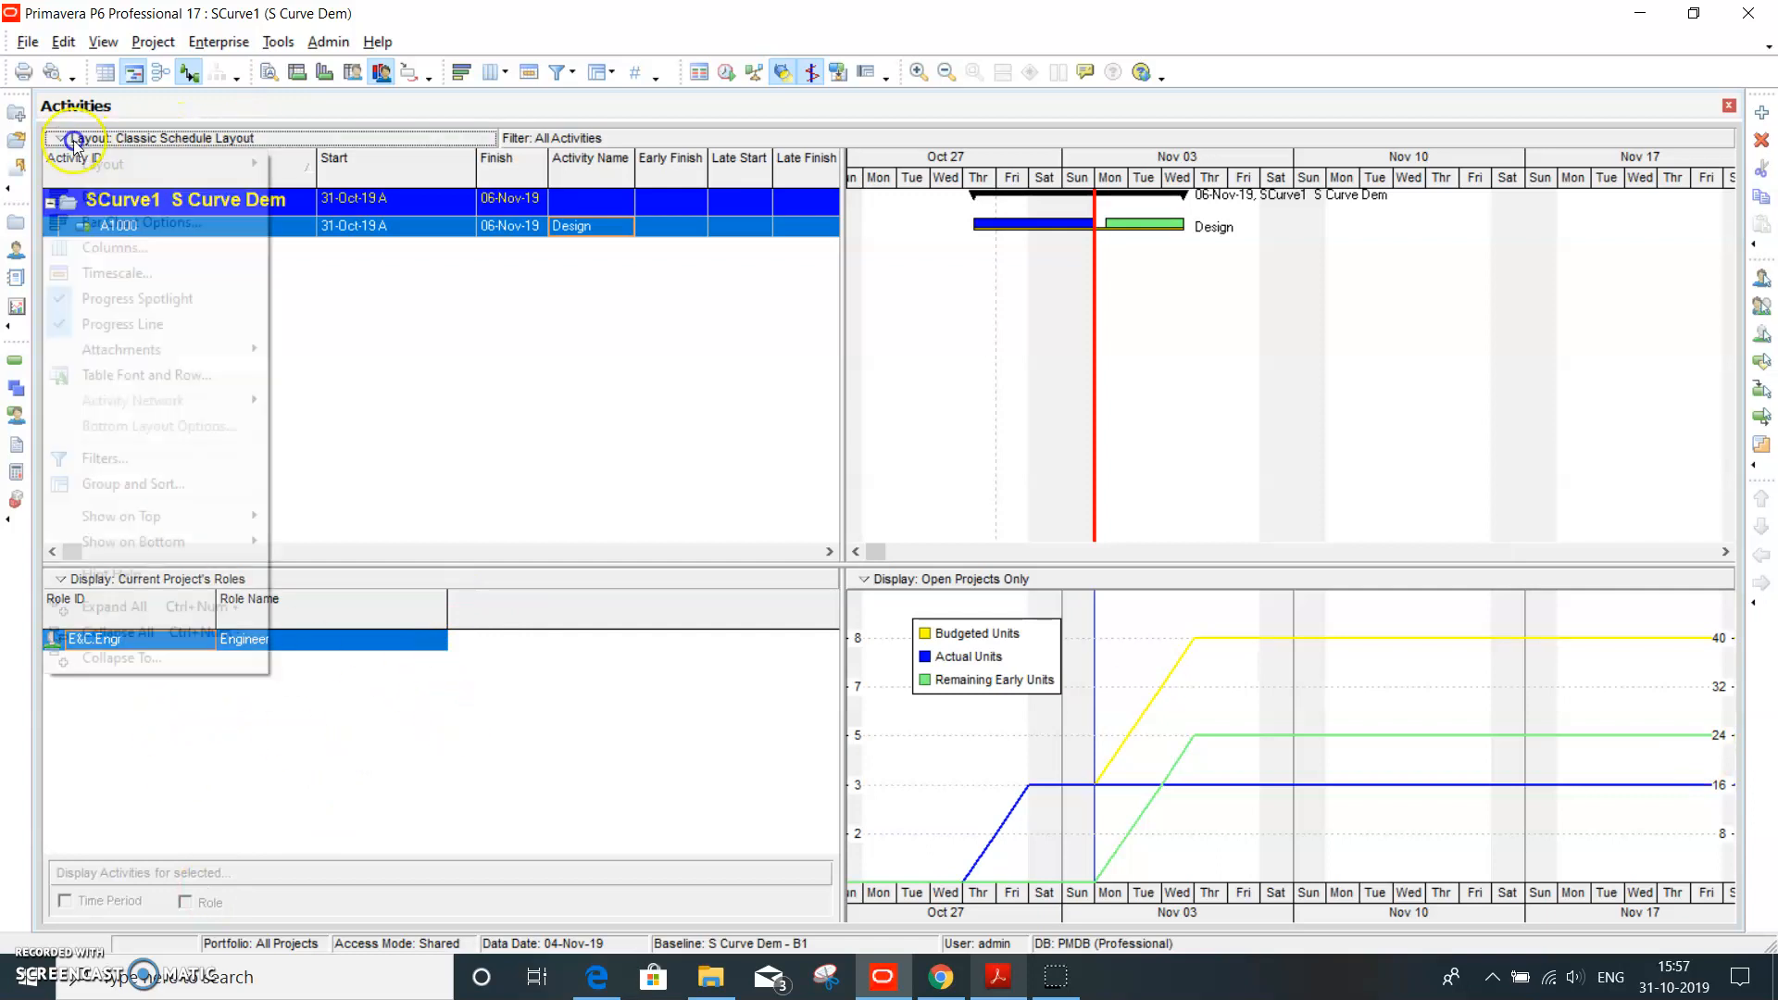
pyautogui.moveTo(97, 167)
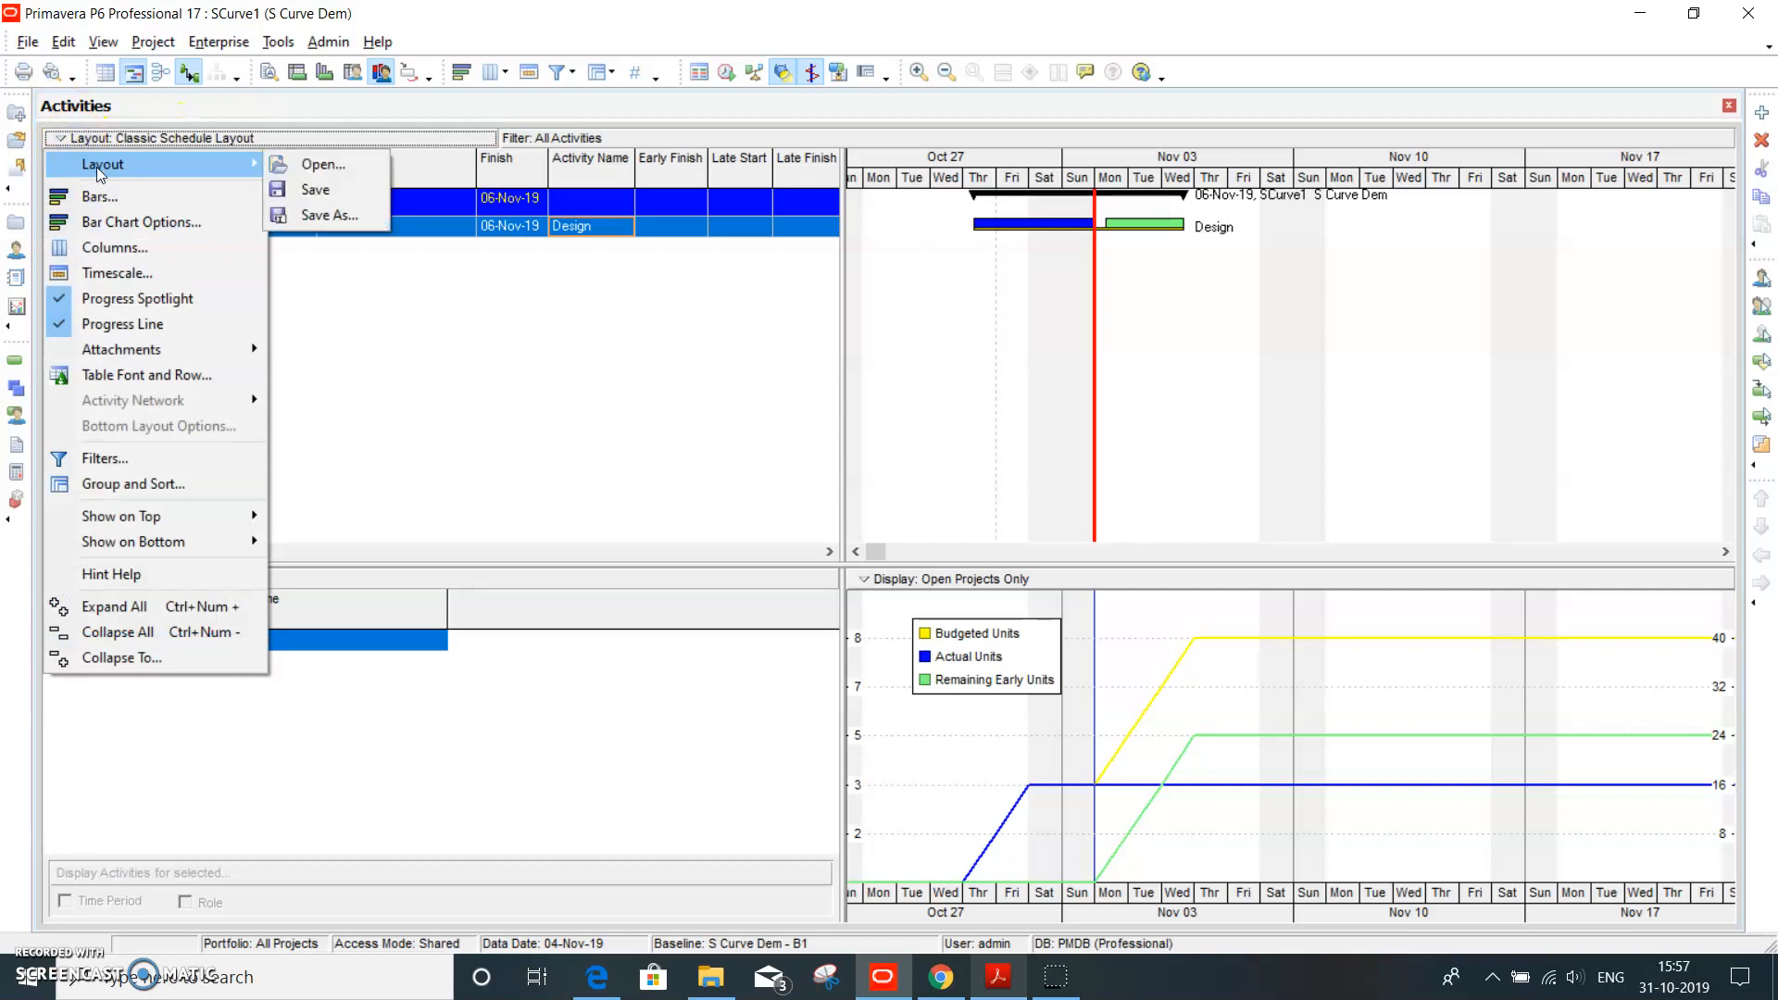
pyautogui.click(317, 164)
pyautogui.click(797, 527)
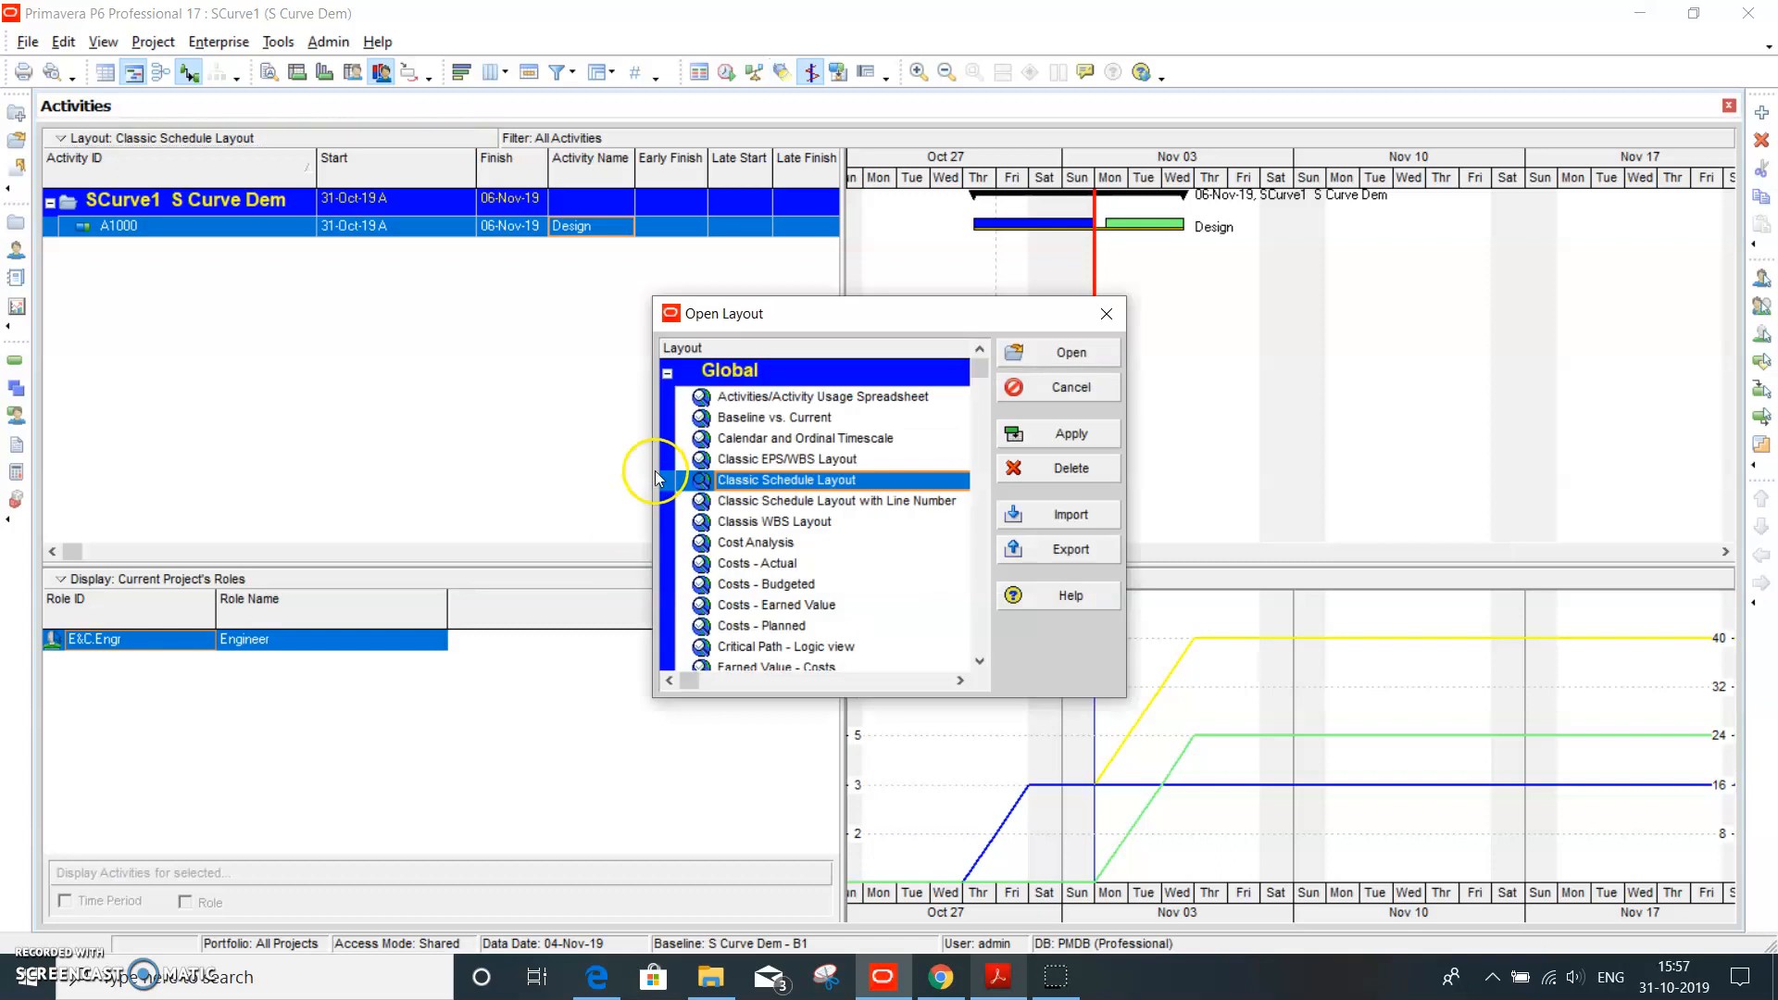
pyautogui.scroll(-1, 937, 584)
pyautogui.scroll(-2, 917, 593)
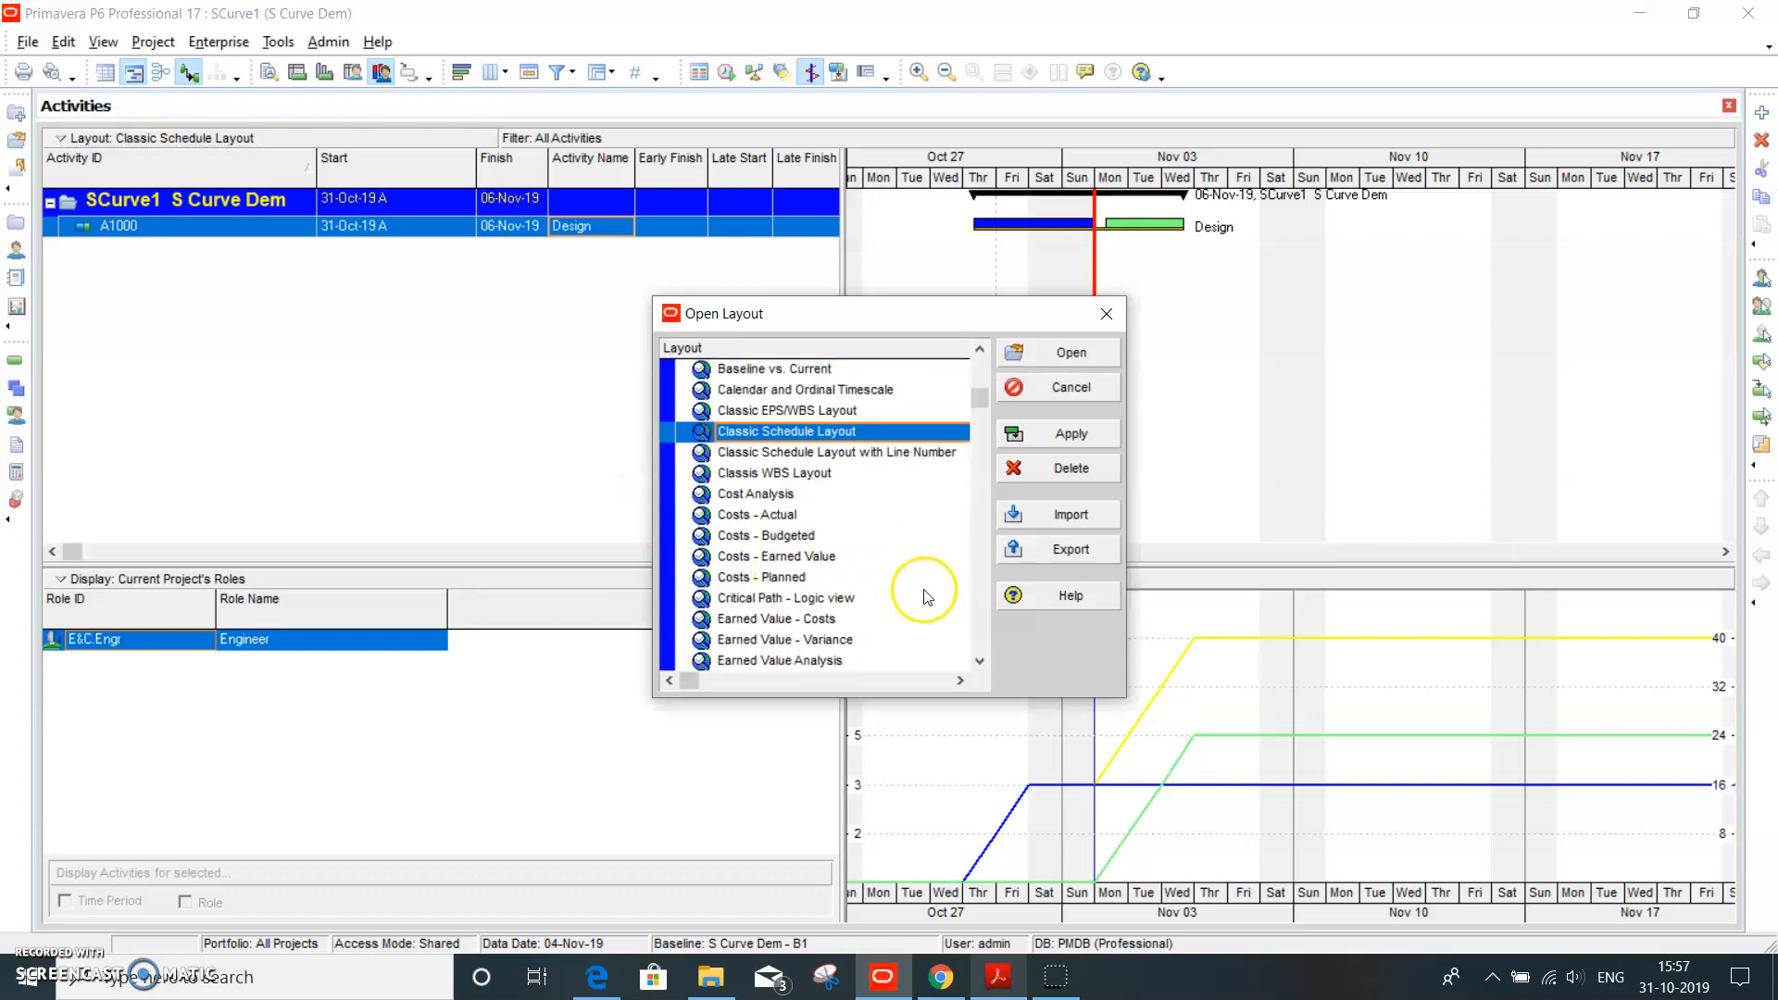
pyautogui.click(773, 641)
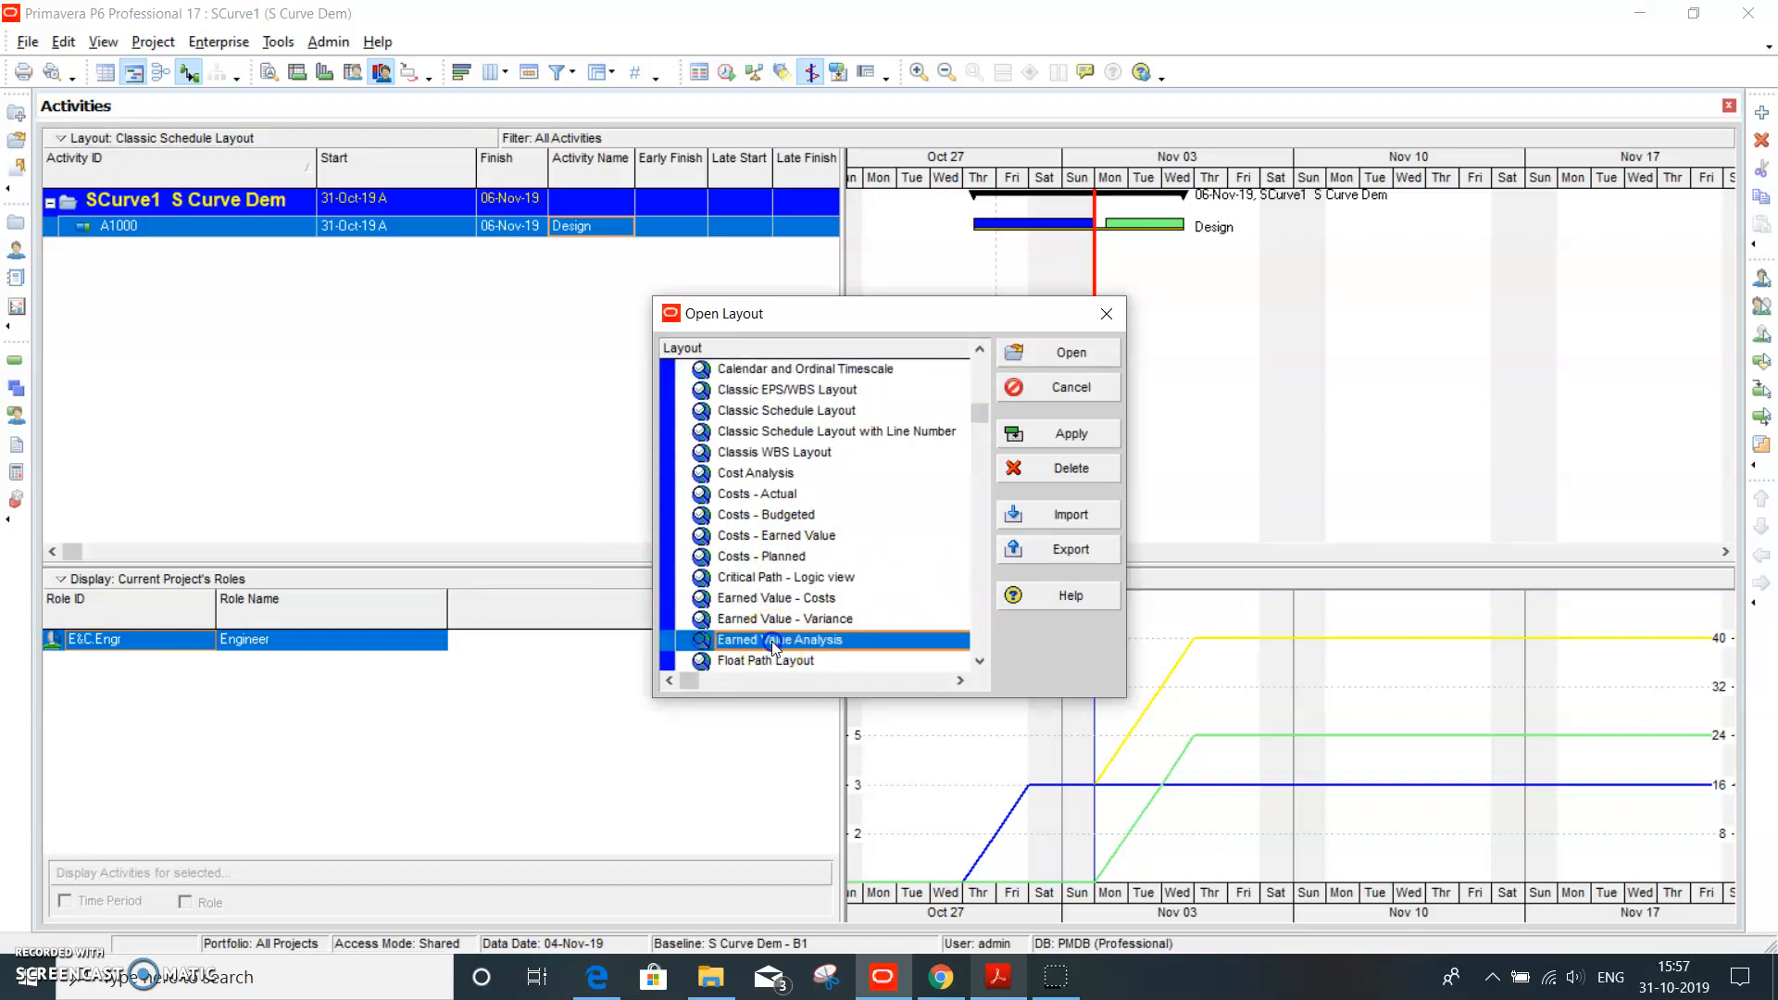
pyautogui.click(1073, 367)
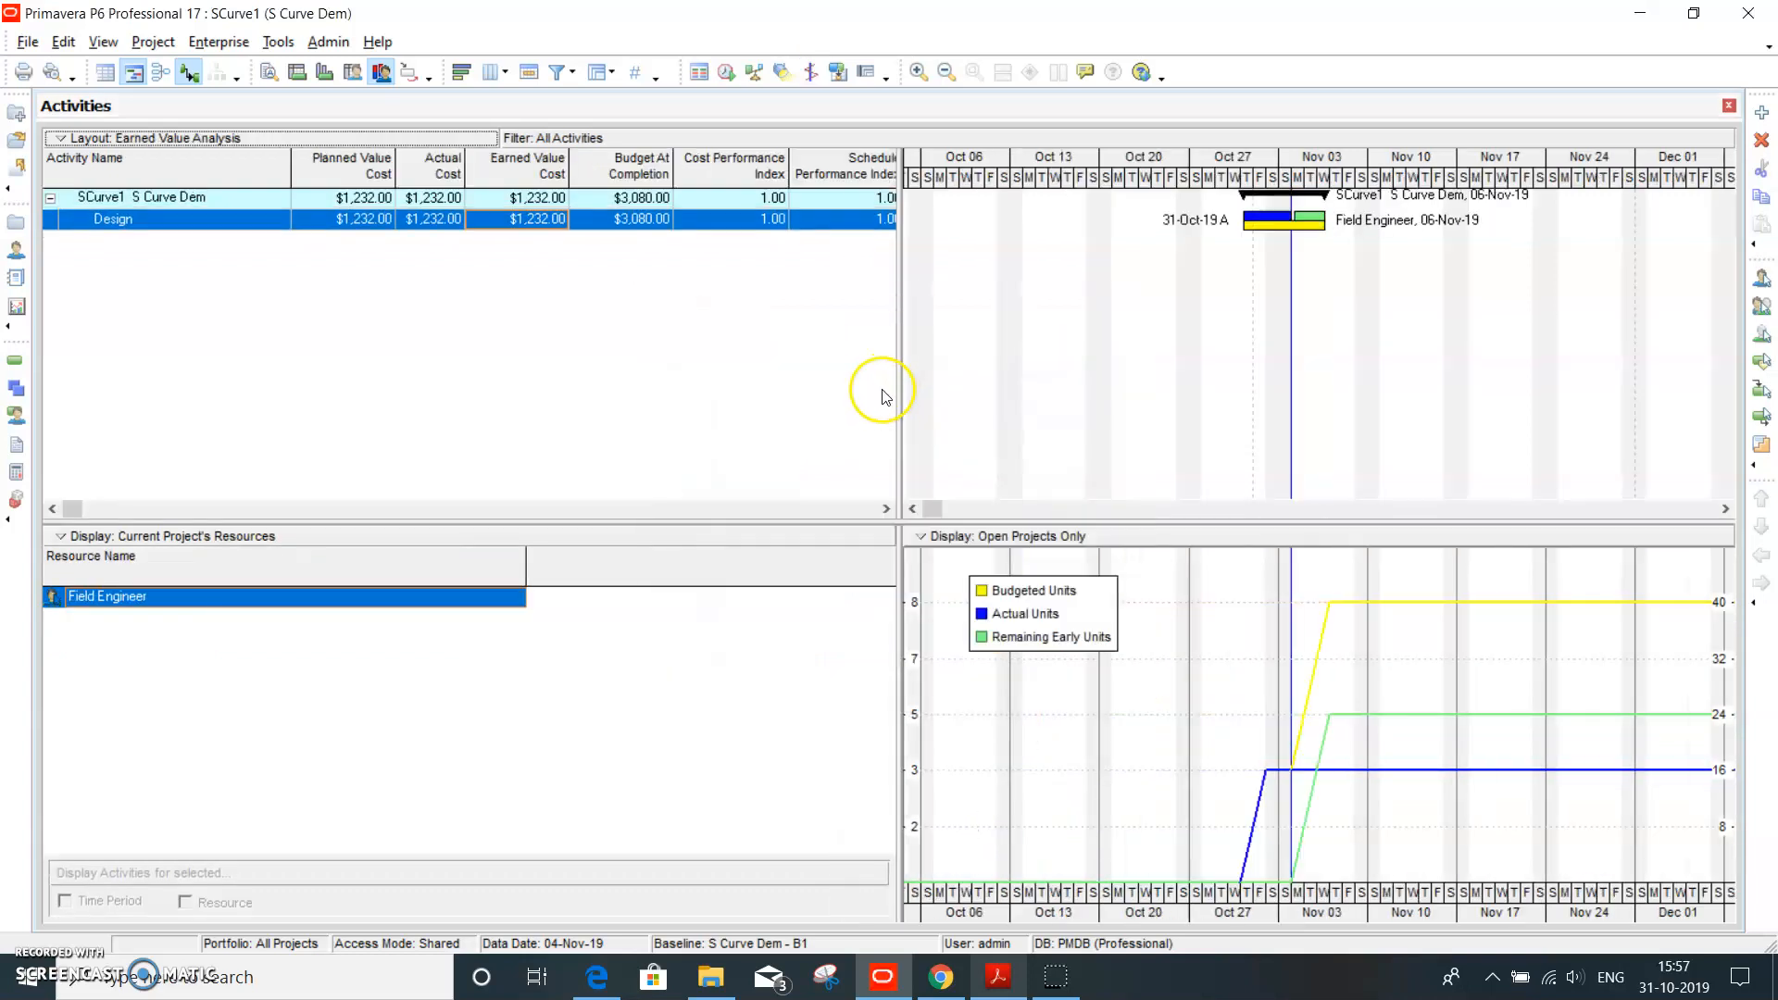
# - Examine the earned value cost and performance index columns, and check the curve settings in the Resource Usage Profile Options
pyautogui.click(846, 509)
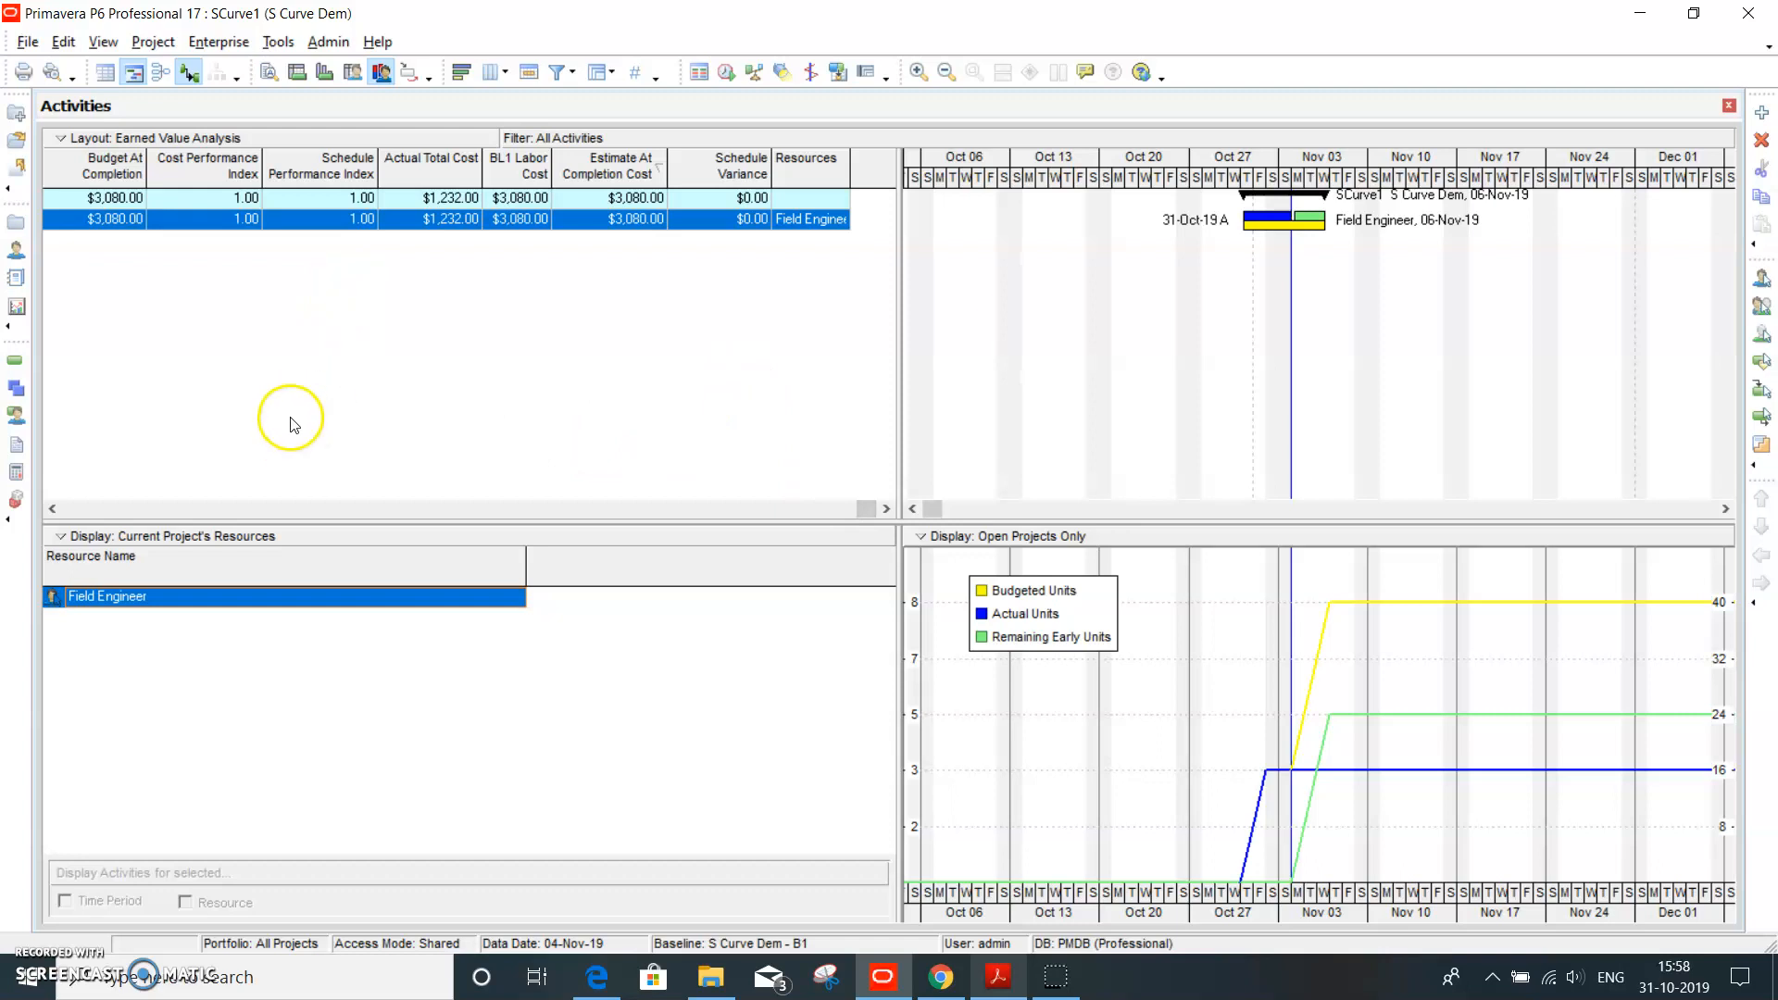
pyautogui.click(84, 510)
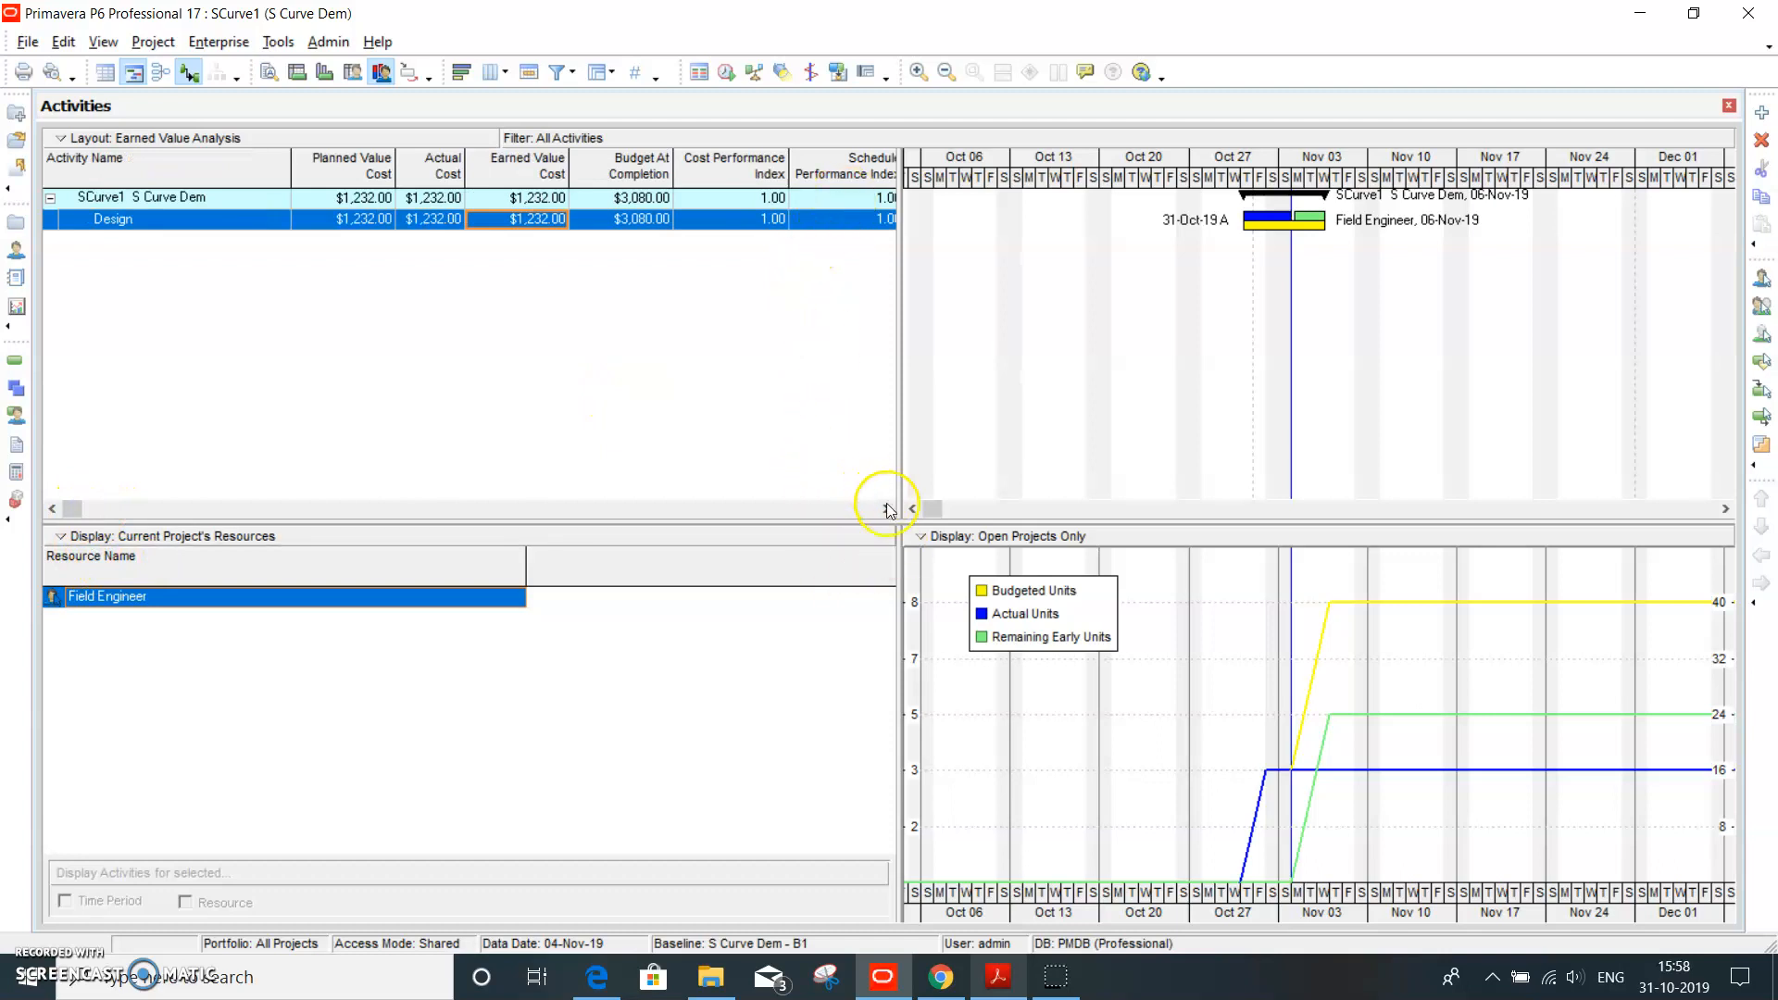
pyautogui.click(844, 510)
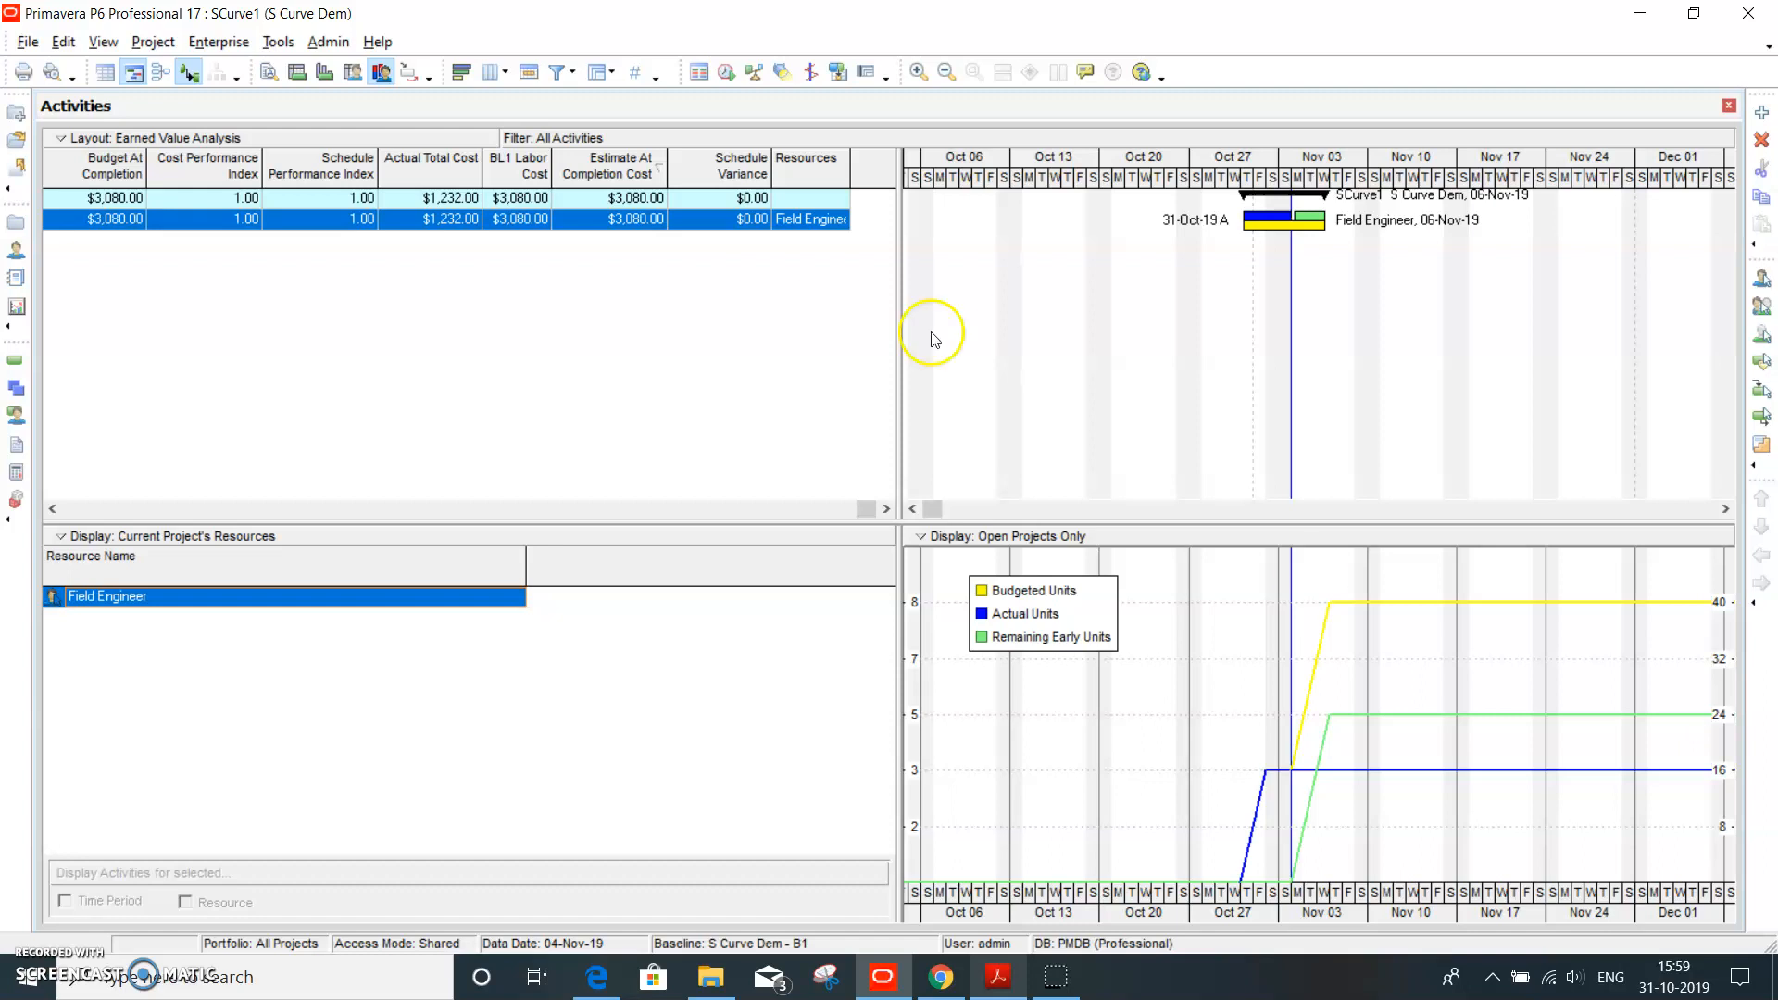
pyautogui.rightClick(1093, 726)
pyautogui.click(1151, 831)
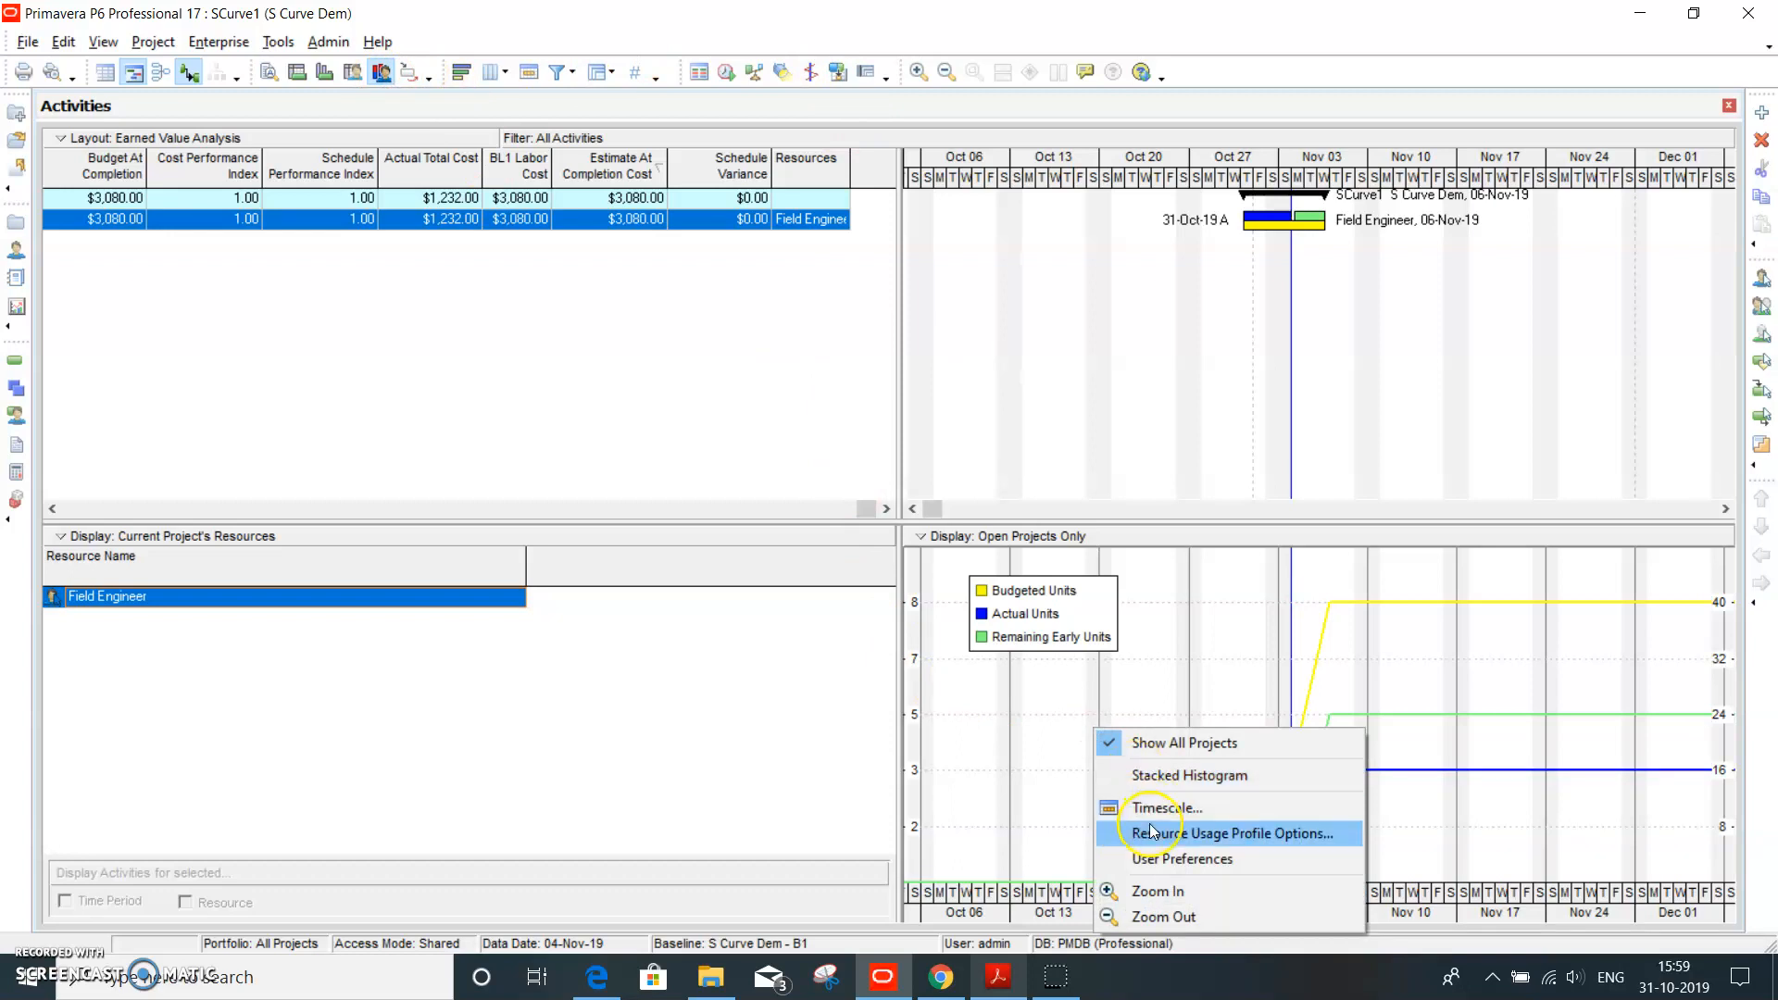
pyautogui.click(1154, 834)
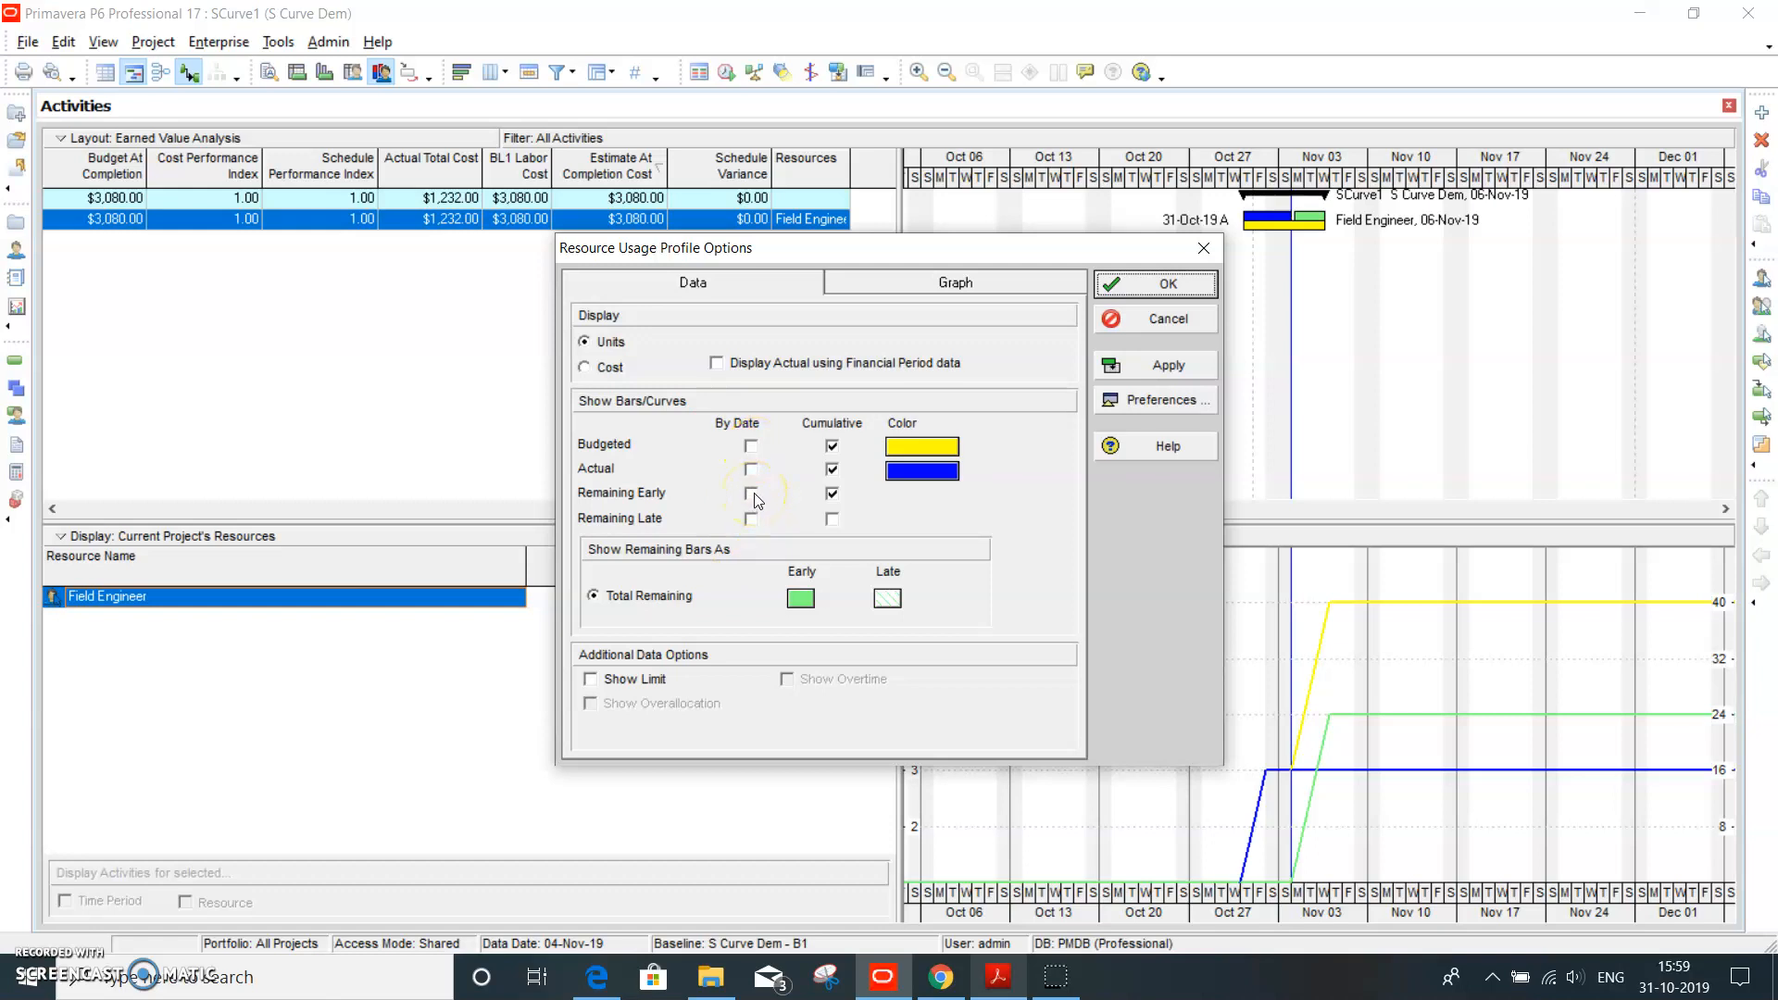
pyautogui.click(1206, 249)
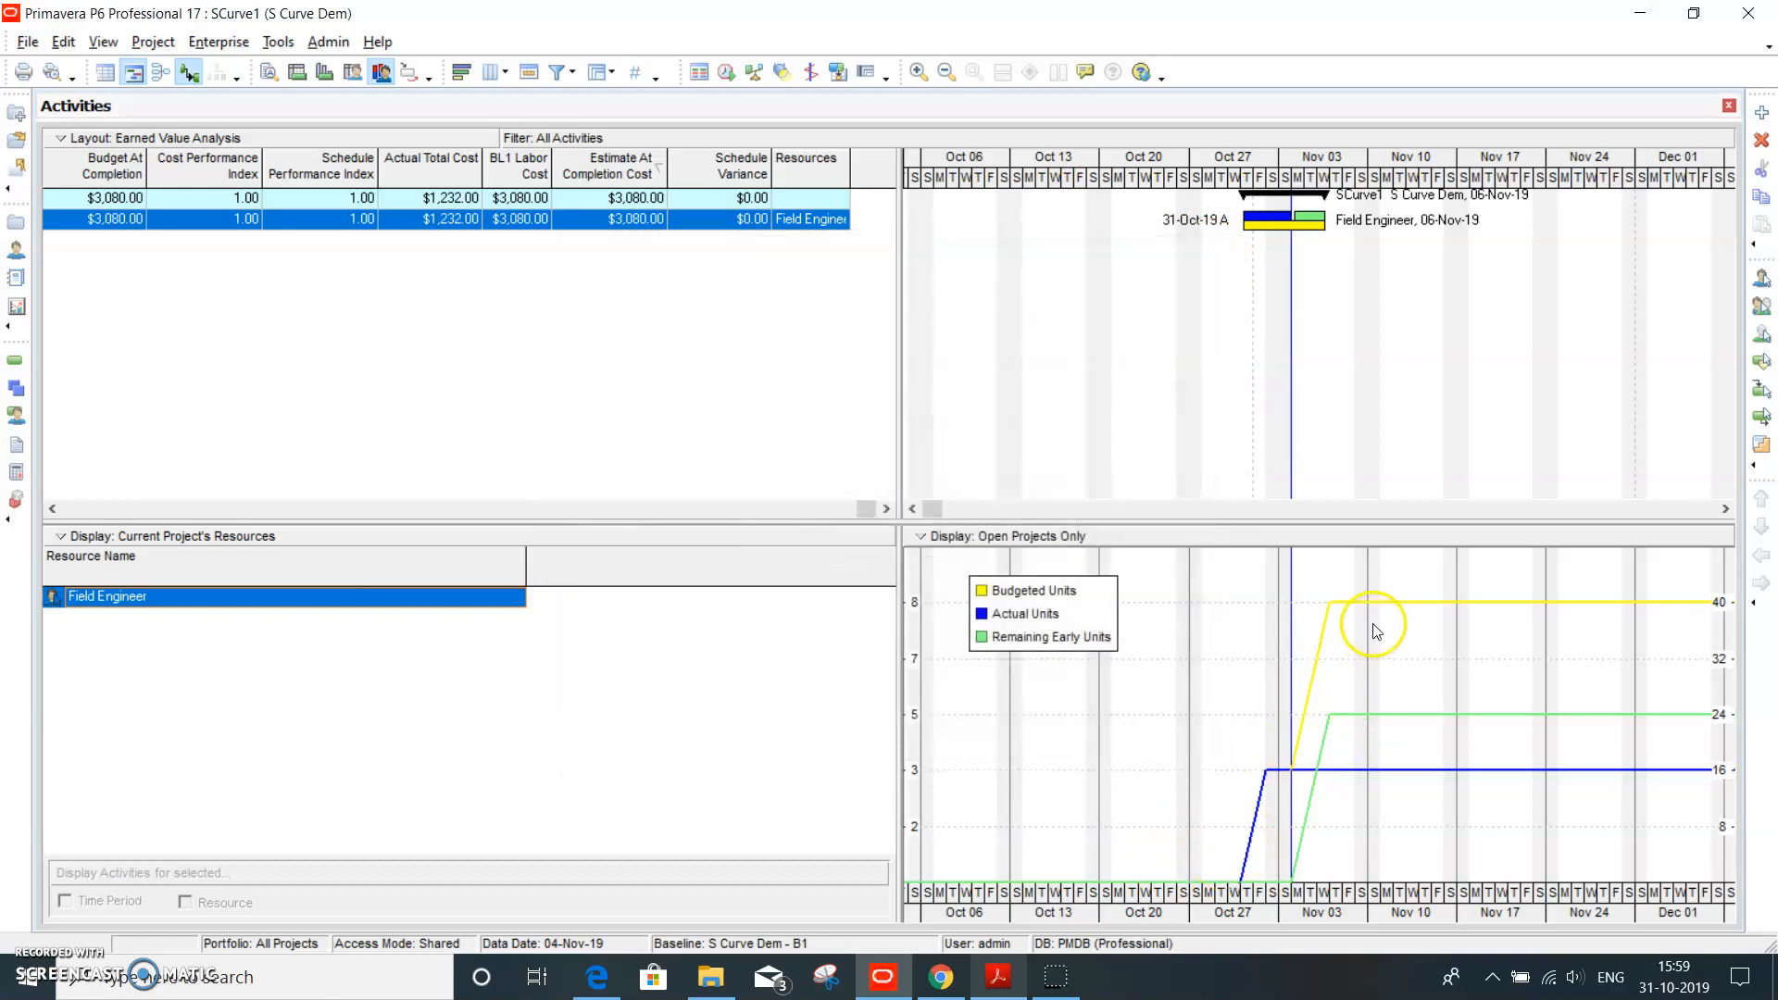